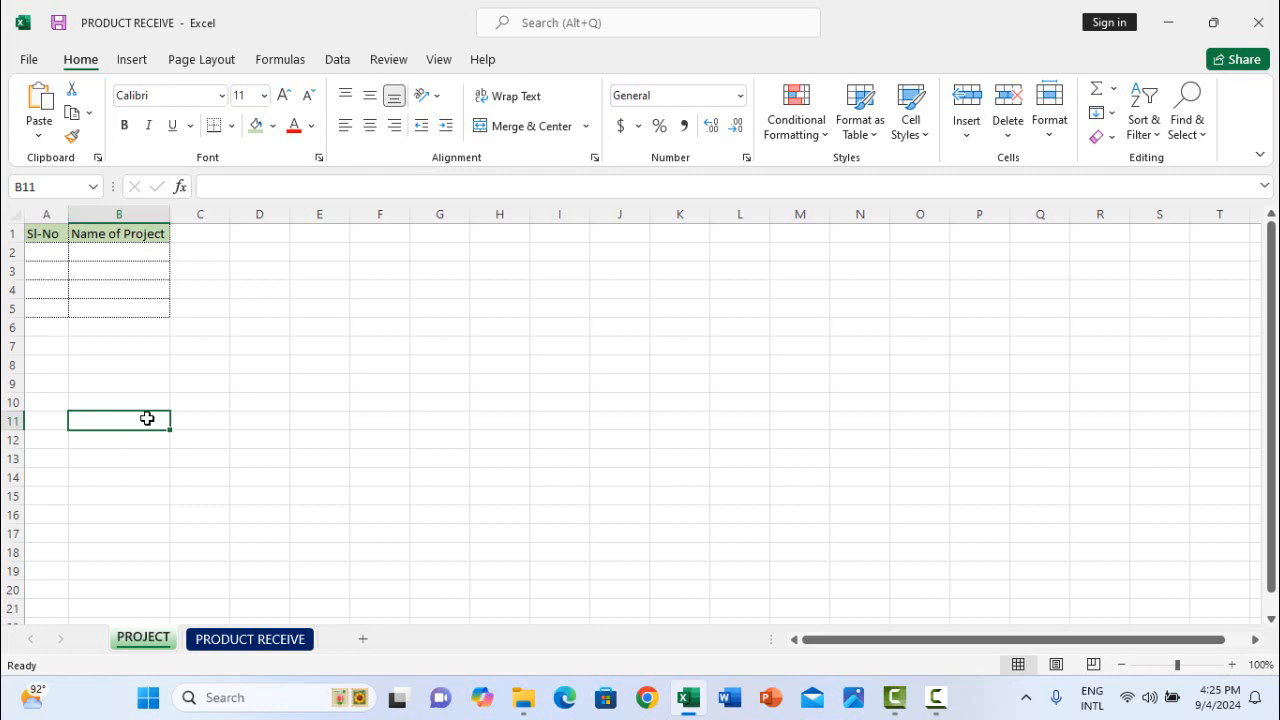
Number the project rows 1 to 4 in the Sl-No column, cells A2 to A5 of the PROJECT sheet.
click(57, 253)
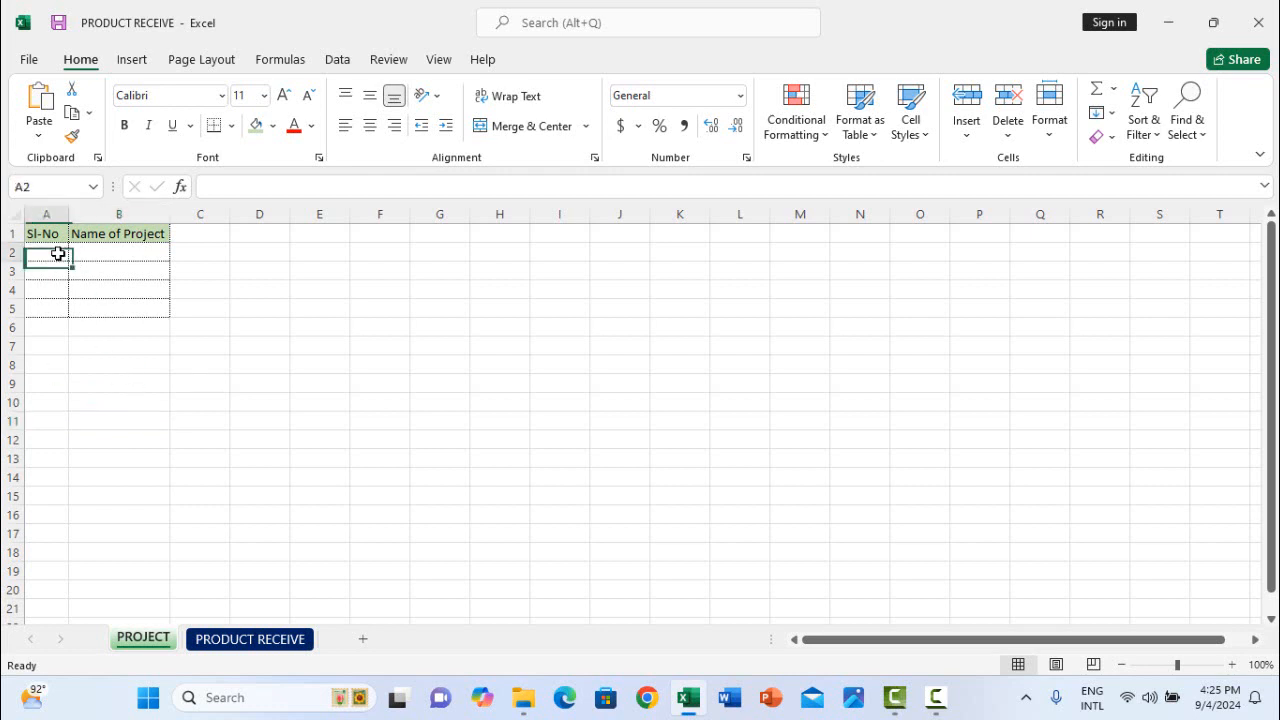
text(1)
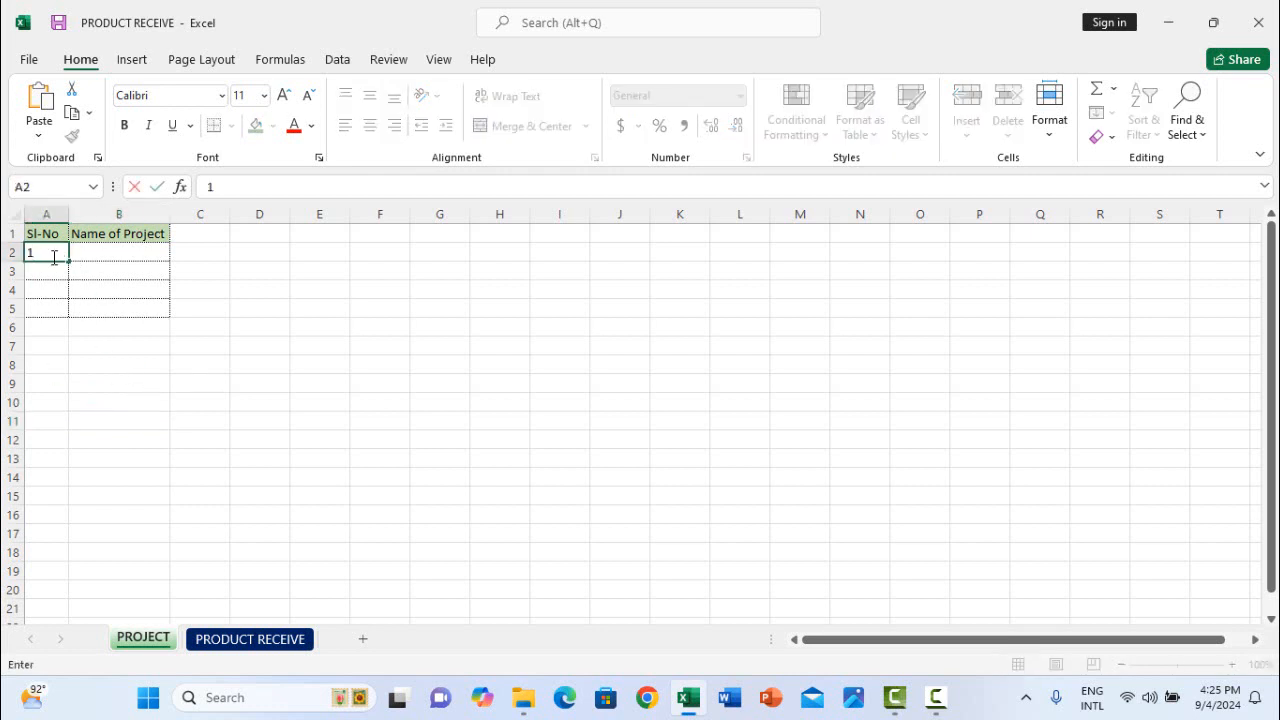
click(45, 276)
text(2)
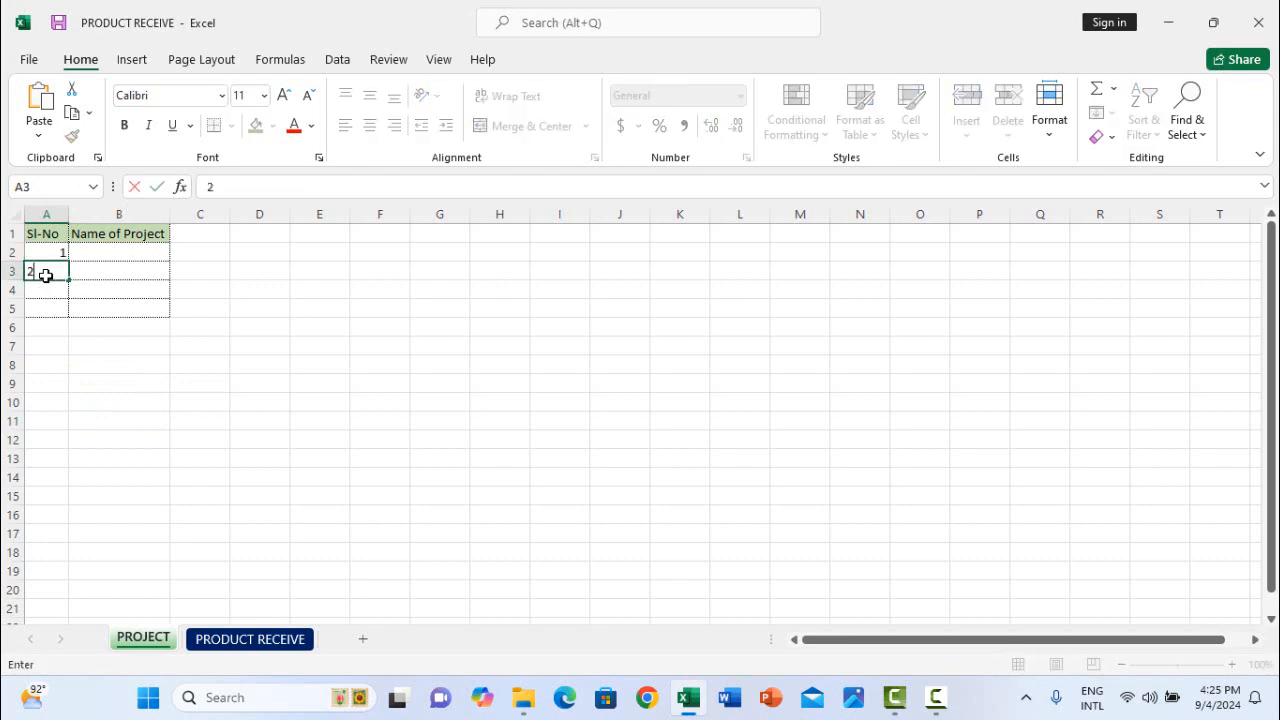
click(51, 294)
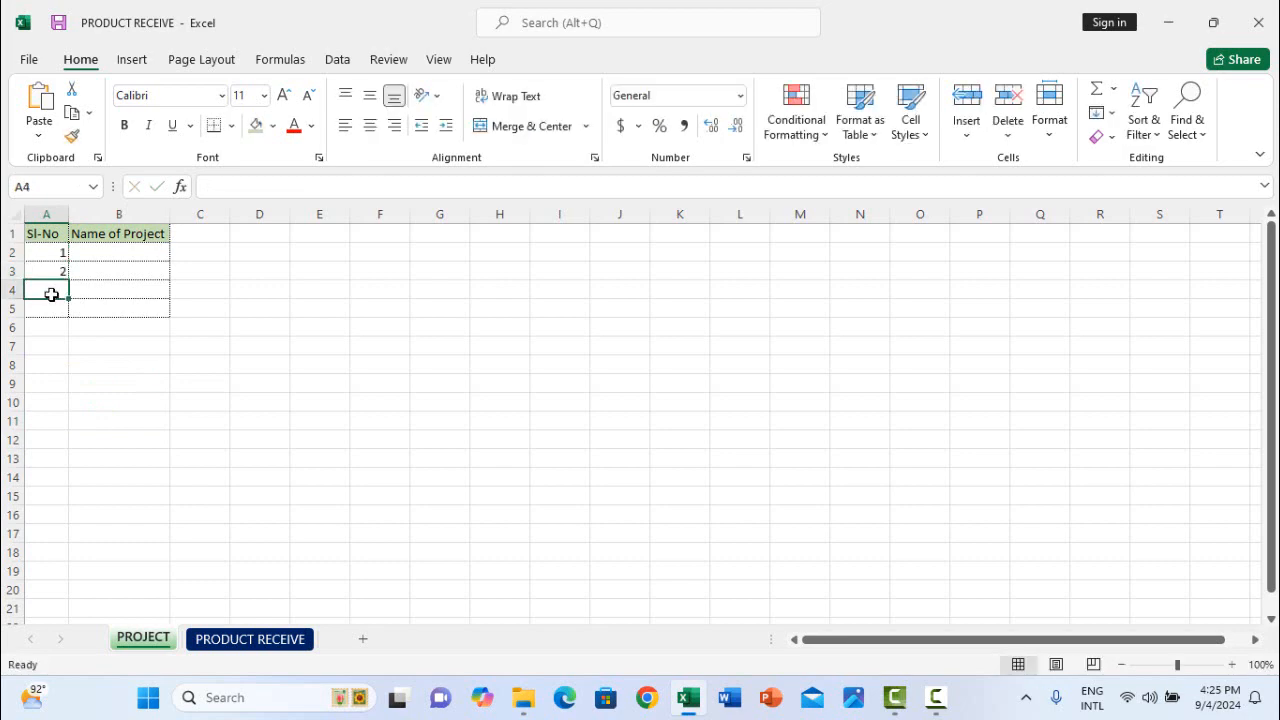
text(3)
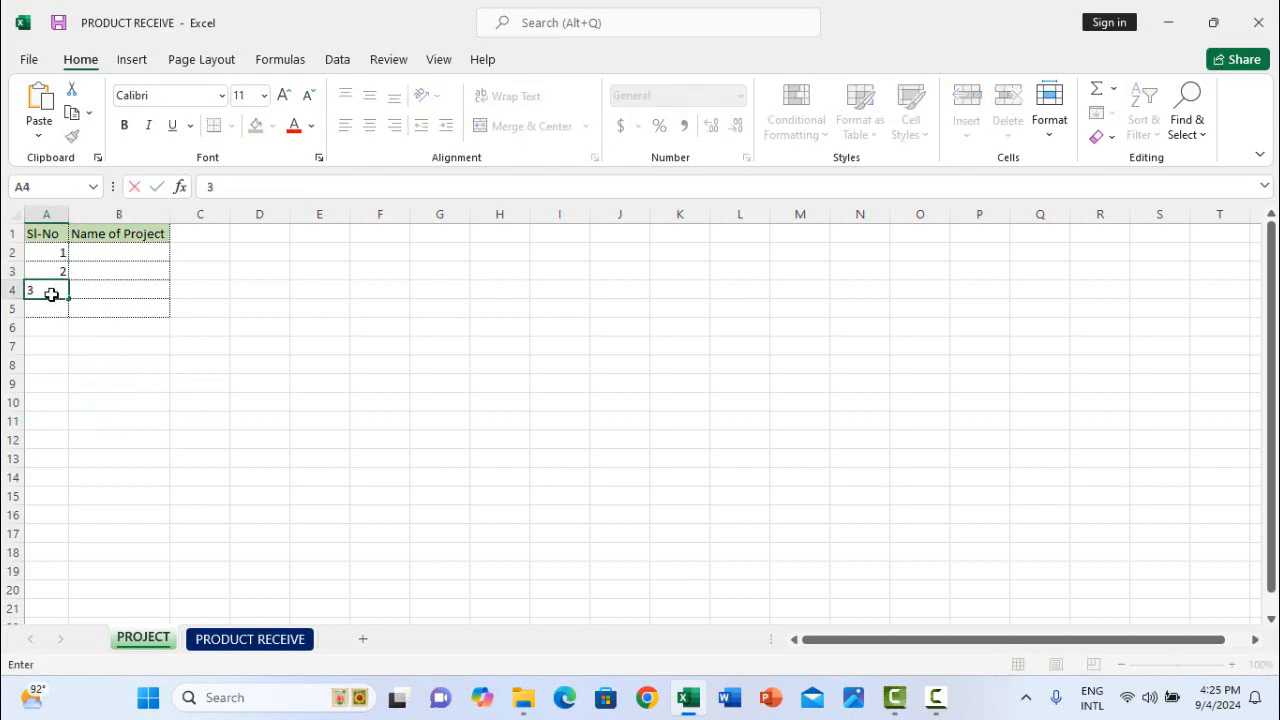
click(46, 312)
text(4)
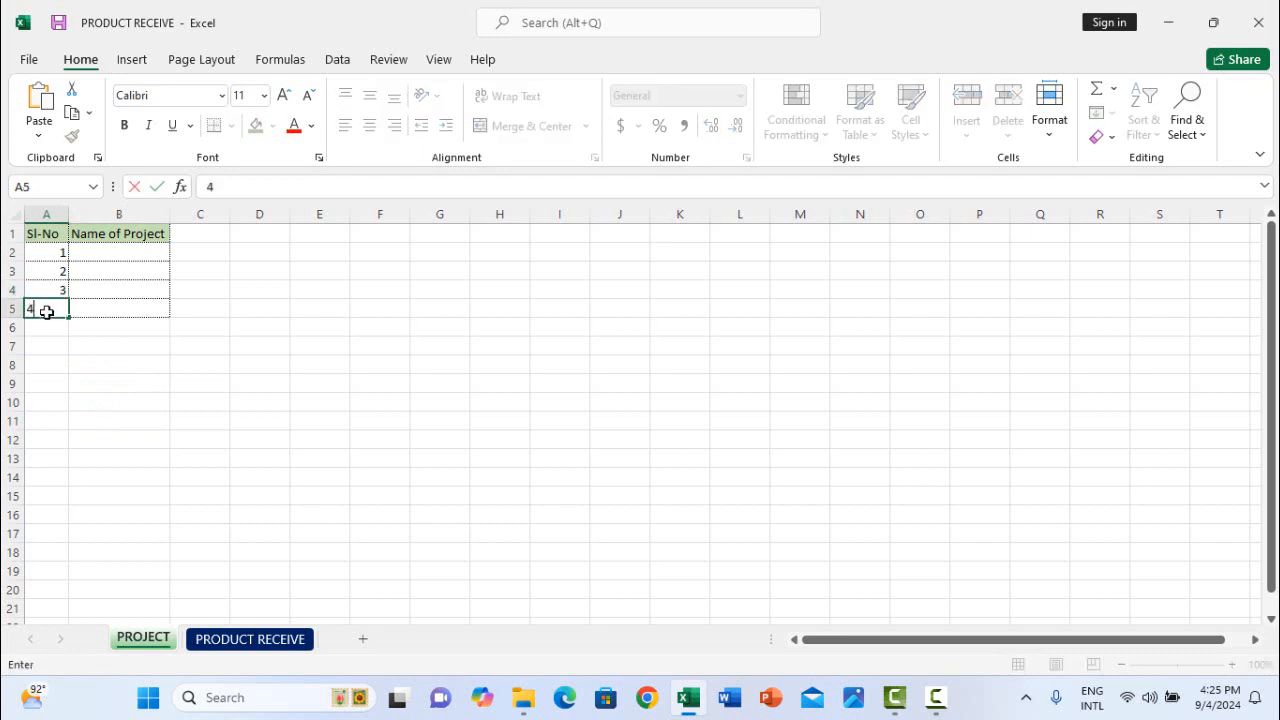
Enter the project names Asif Garden in cell B2 and Belal Garden in cell B3.
click(118, 252)
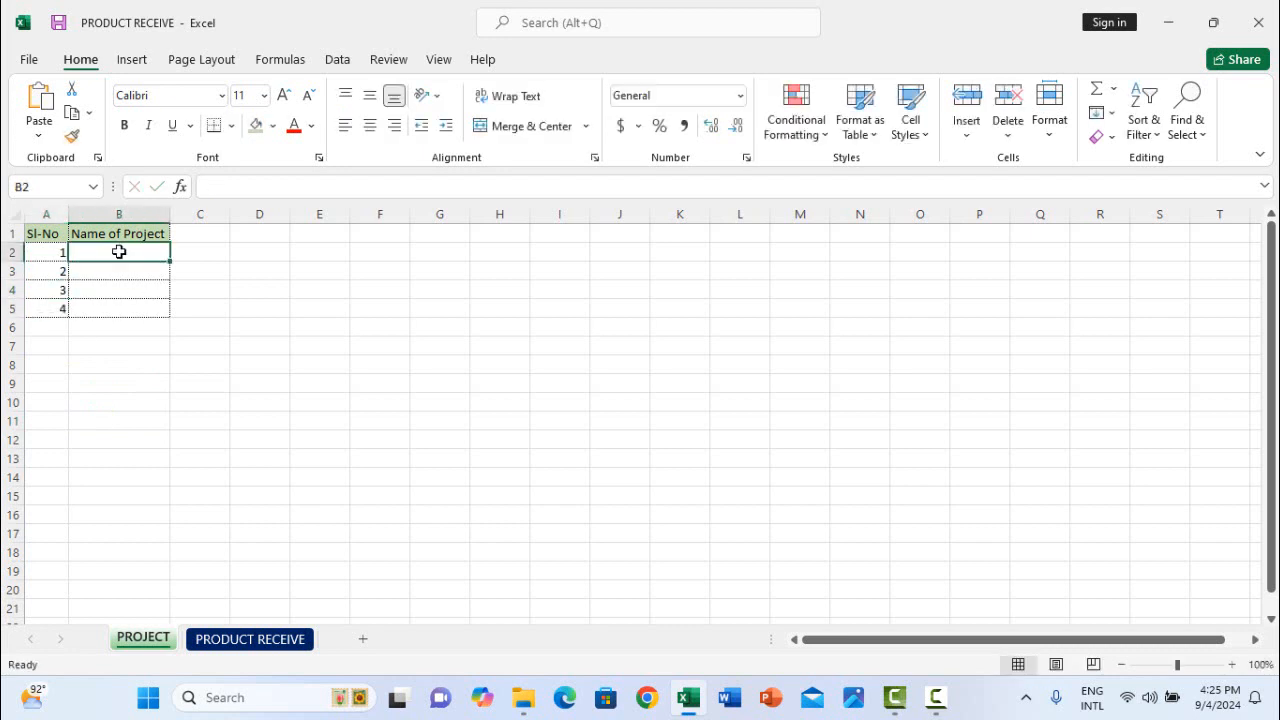
text(Asi)
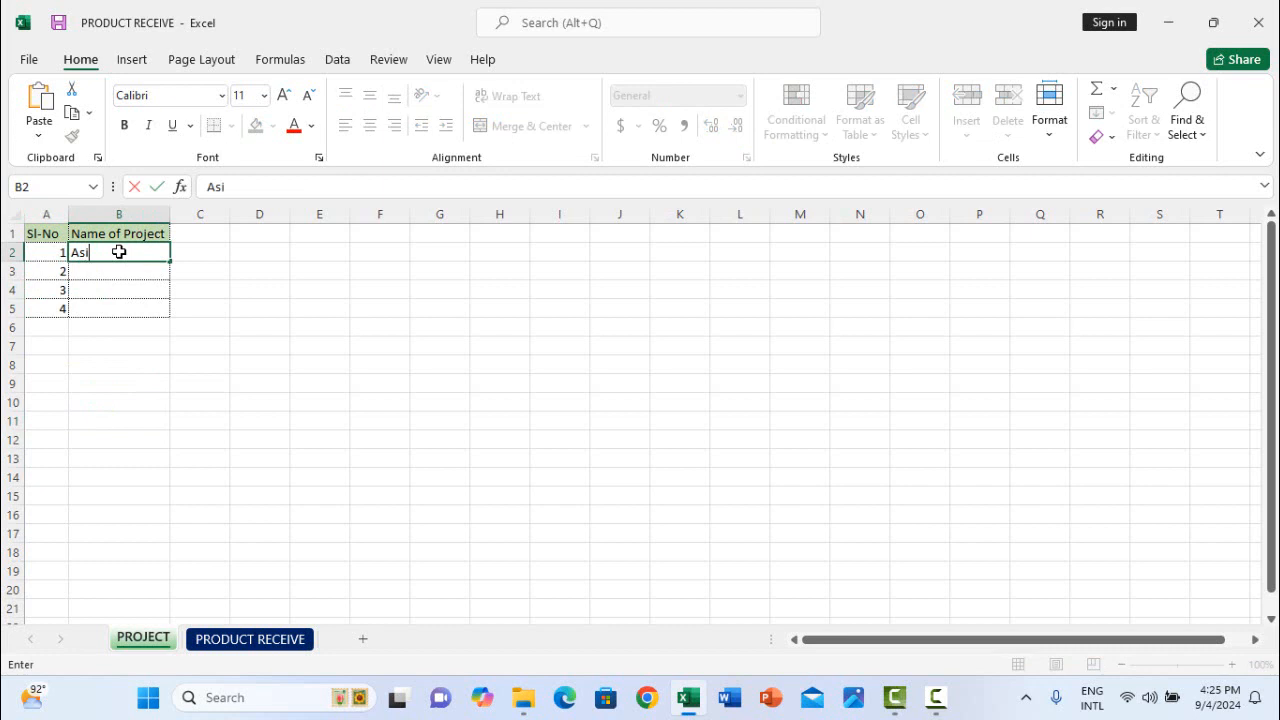
text(f Garden)
click(116, 271)
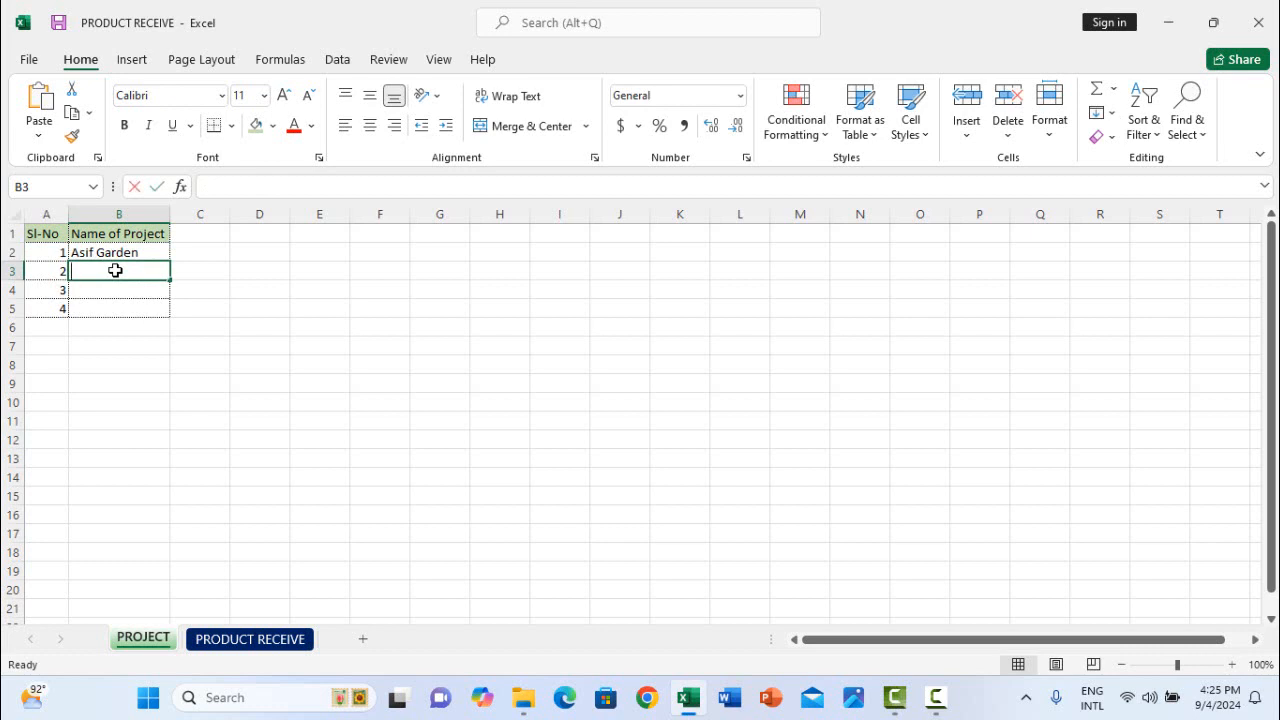
text(Bela)
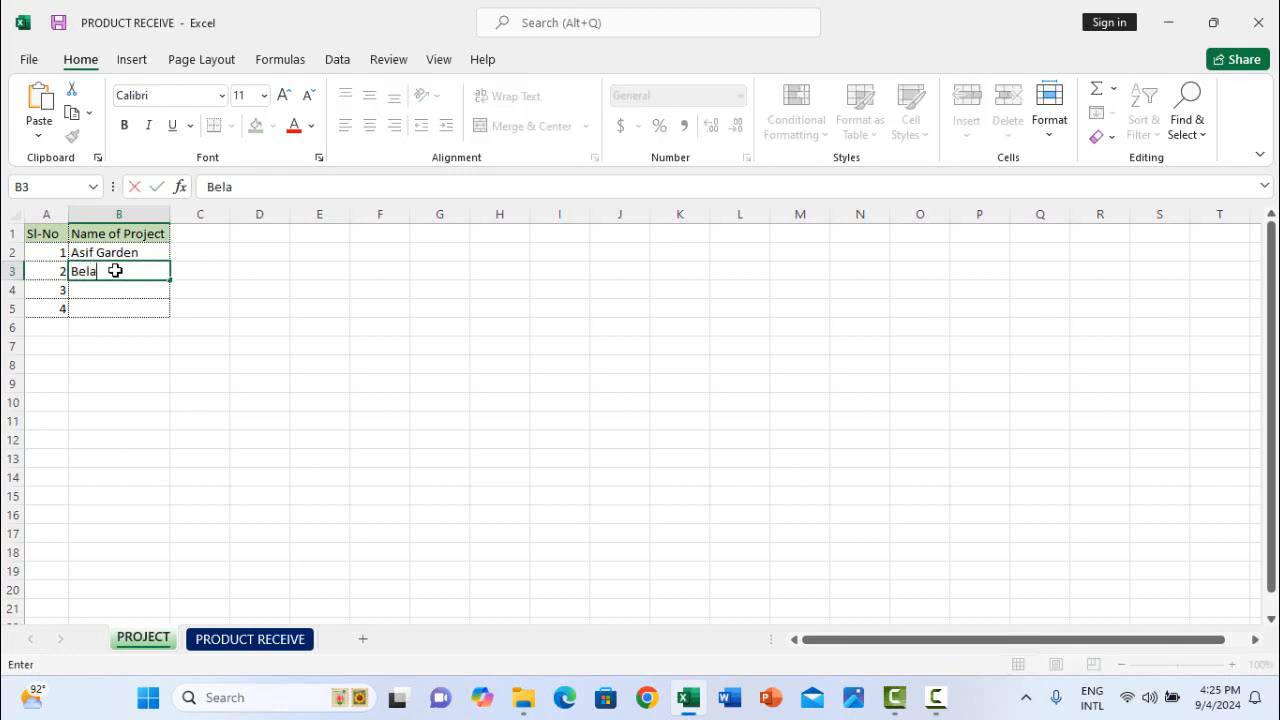
text(l Garden)
Enter the project names Emon Garden in cell B4 and Faisal Gaden in cell B5.
click(113, 290)
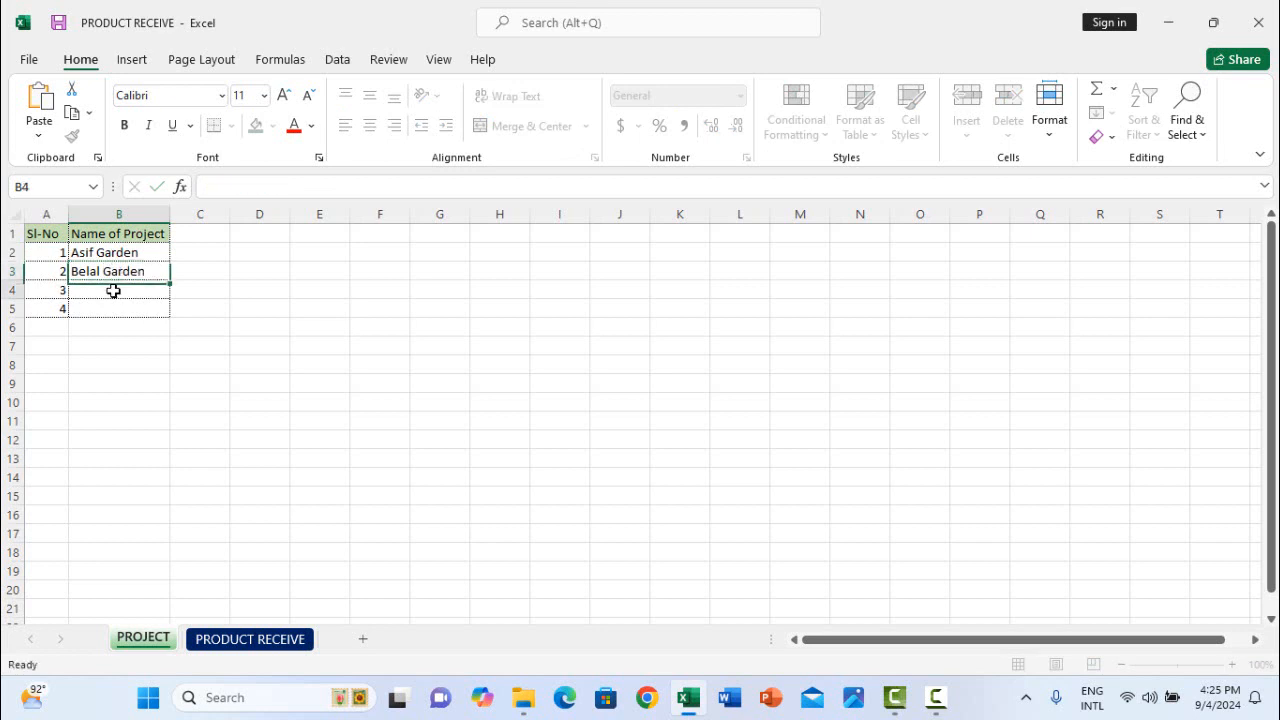
text(Emo)
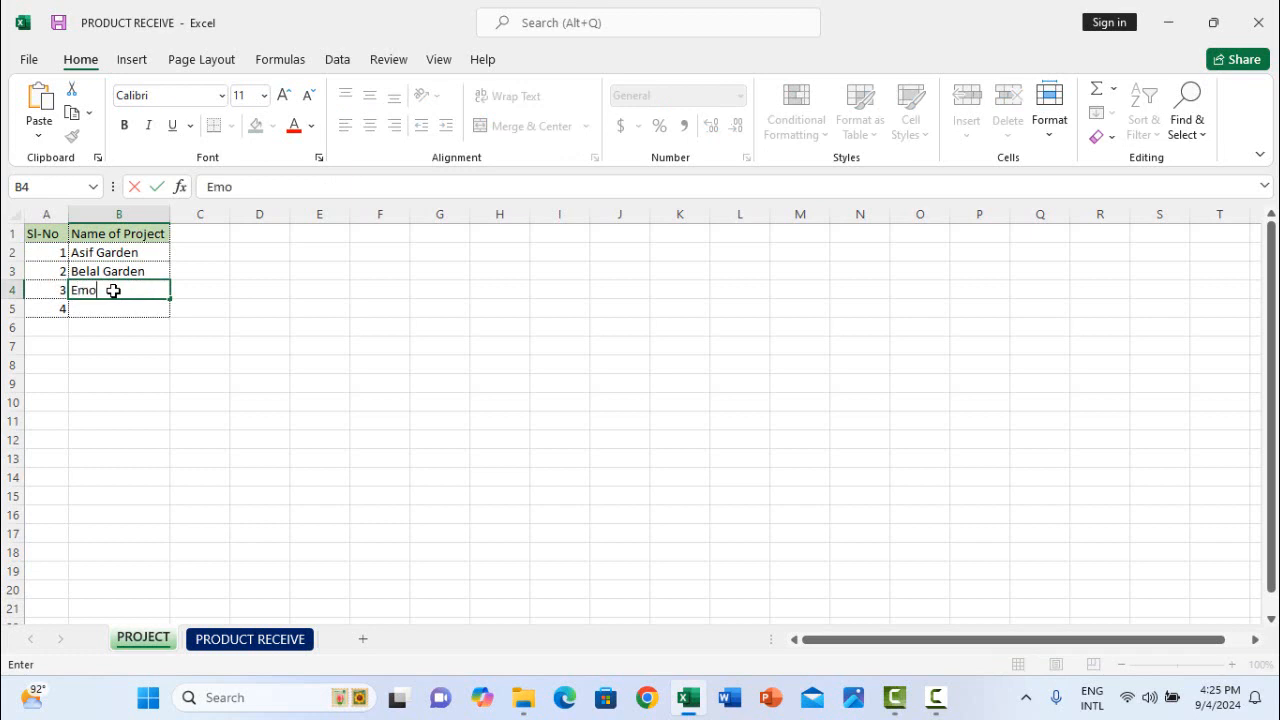
text(n Garden)
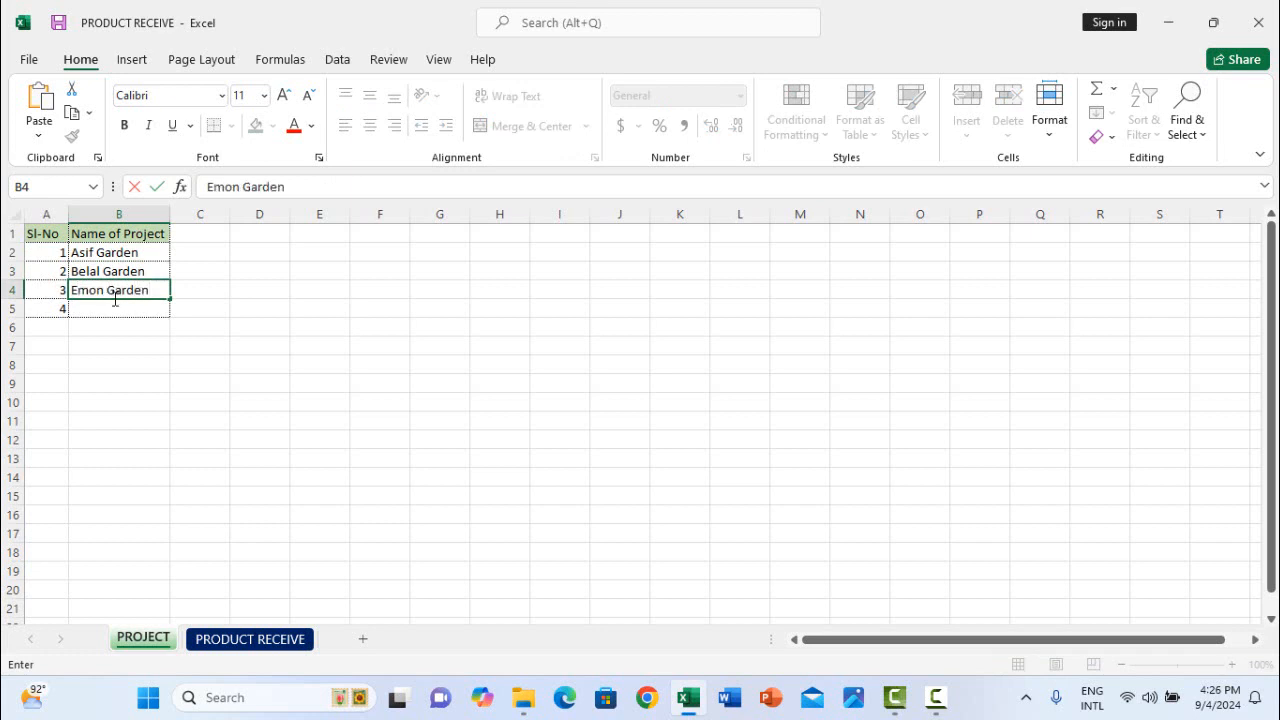
click(115, 311)
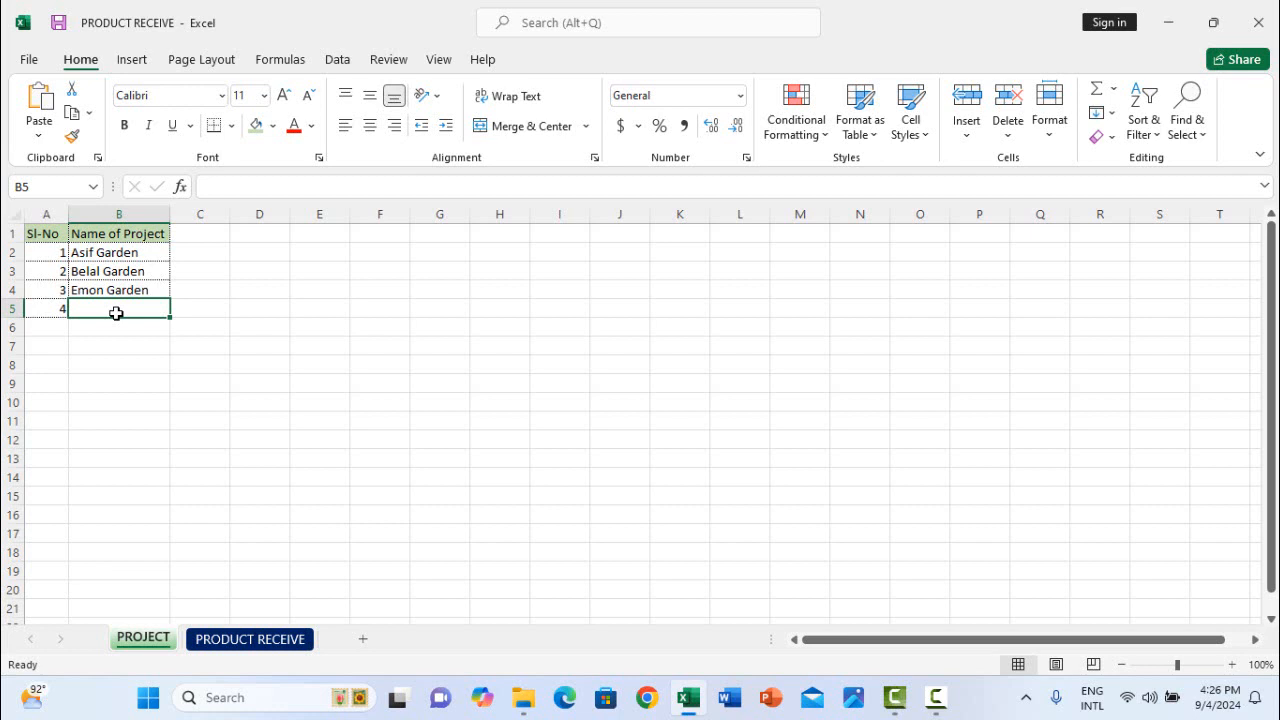
text(Fai)
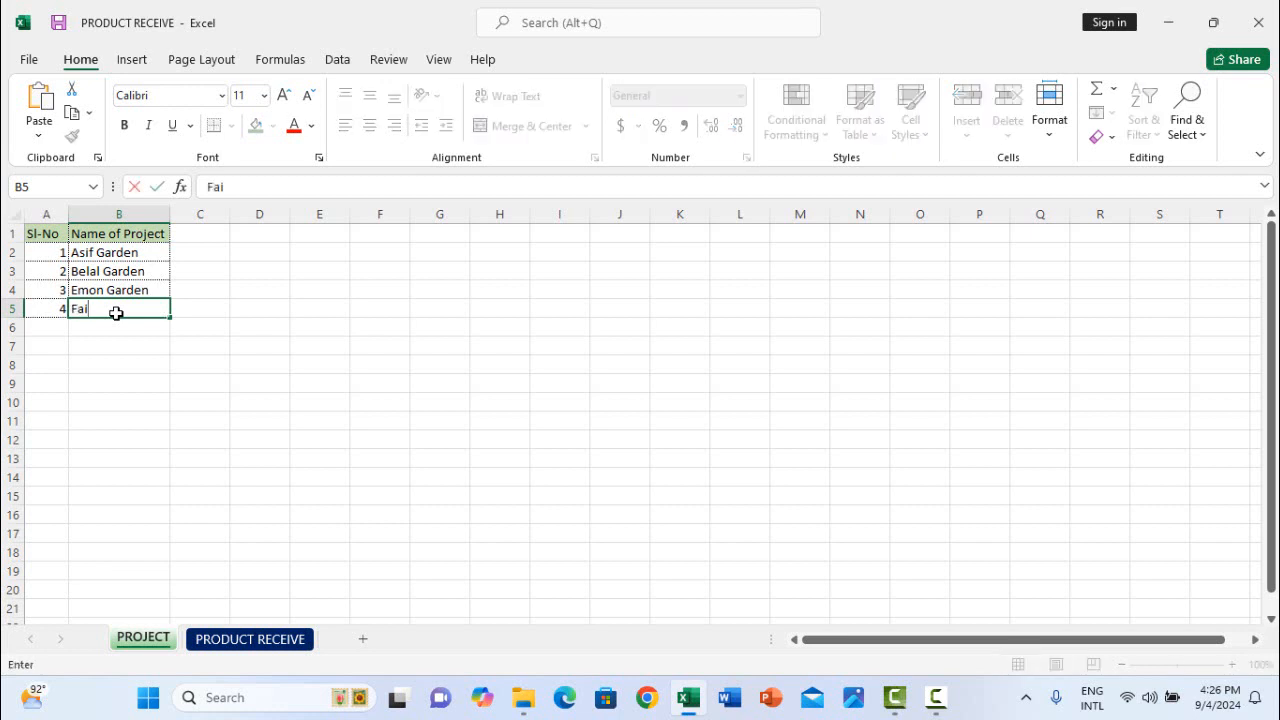
text(sal Gaden)
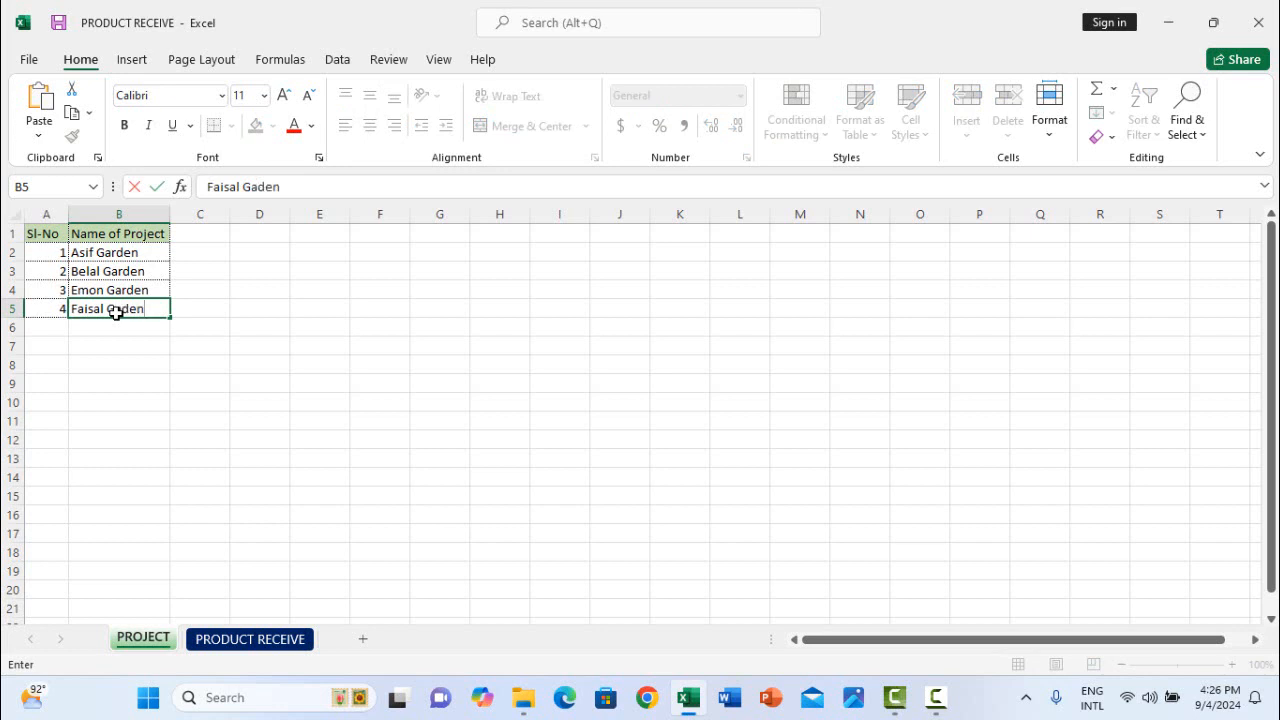
click(124, 382)
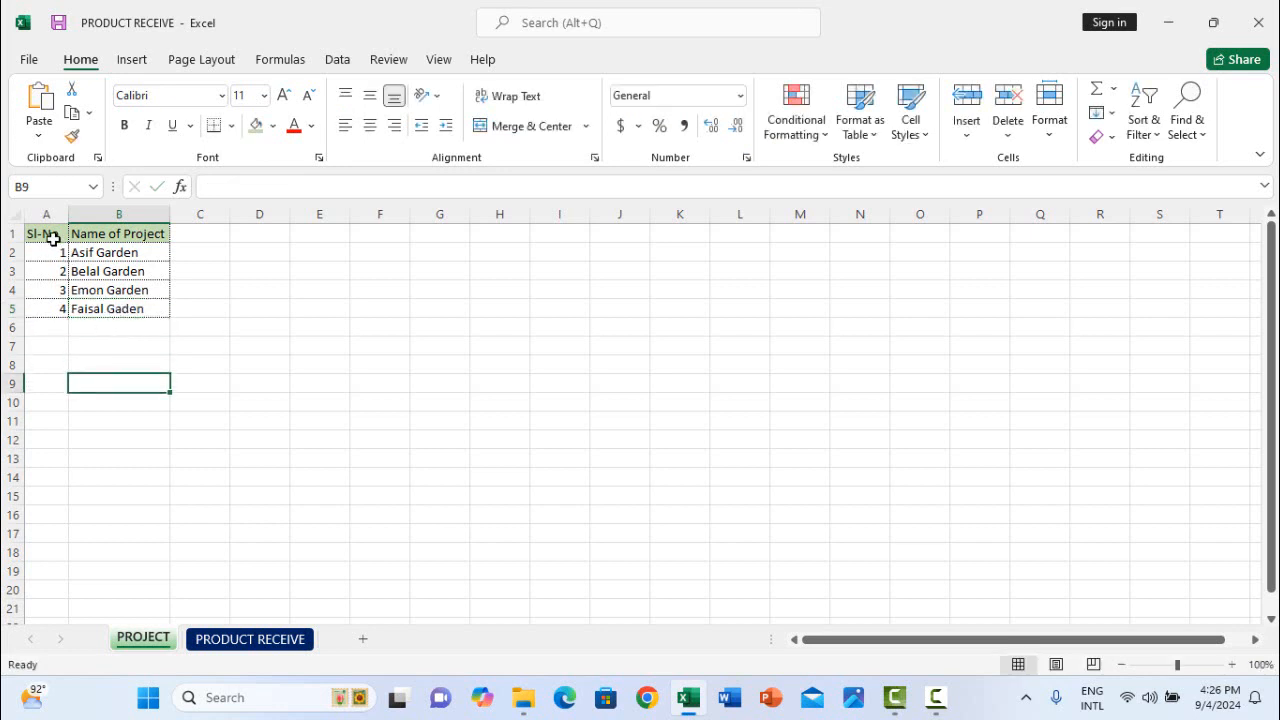
Align the project table A1:B5 to the middle vertically and to the left horizontally.
drag(46, 233, 125, 303)
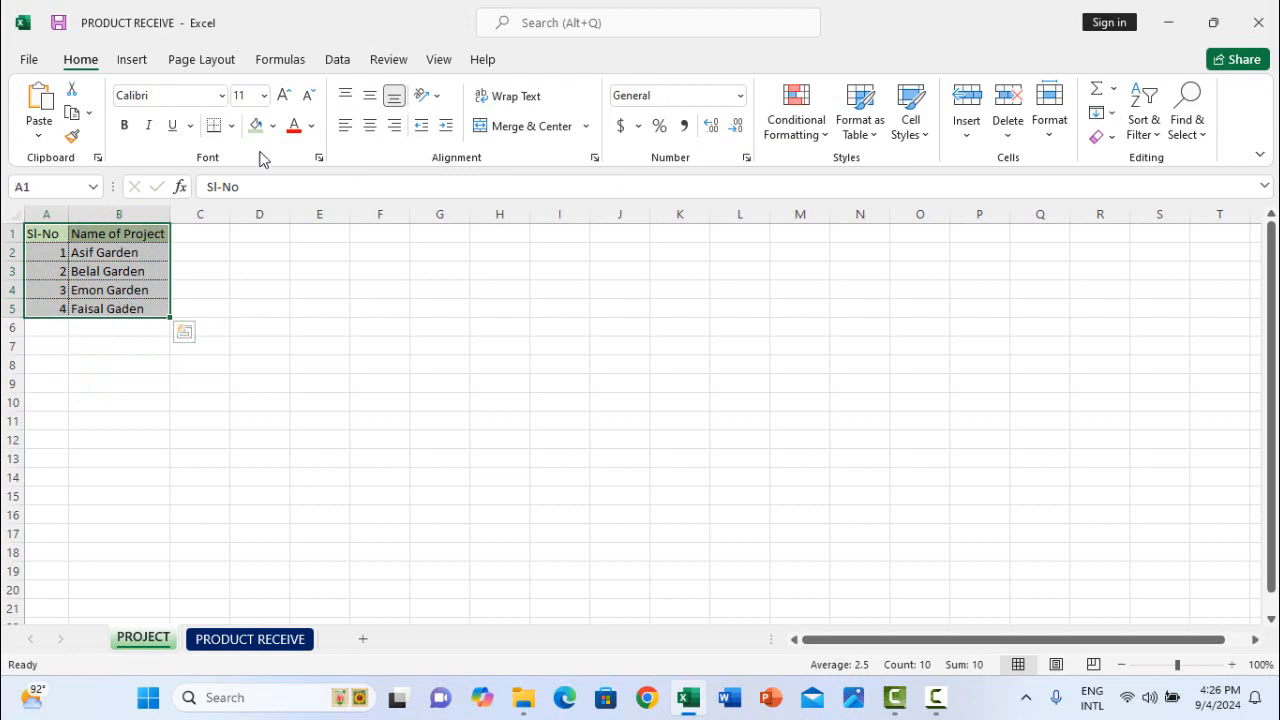
click(369, 97)
click(345, 126)
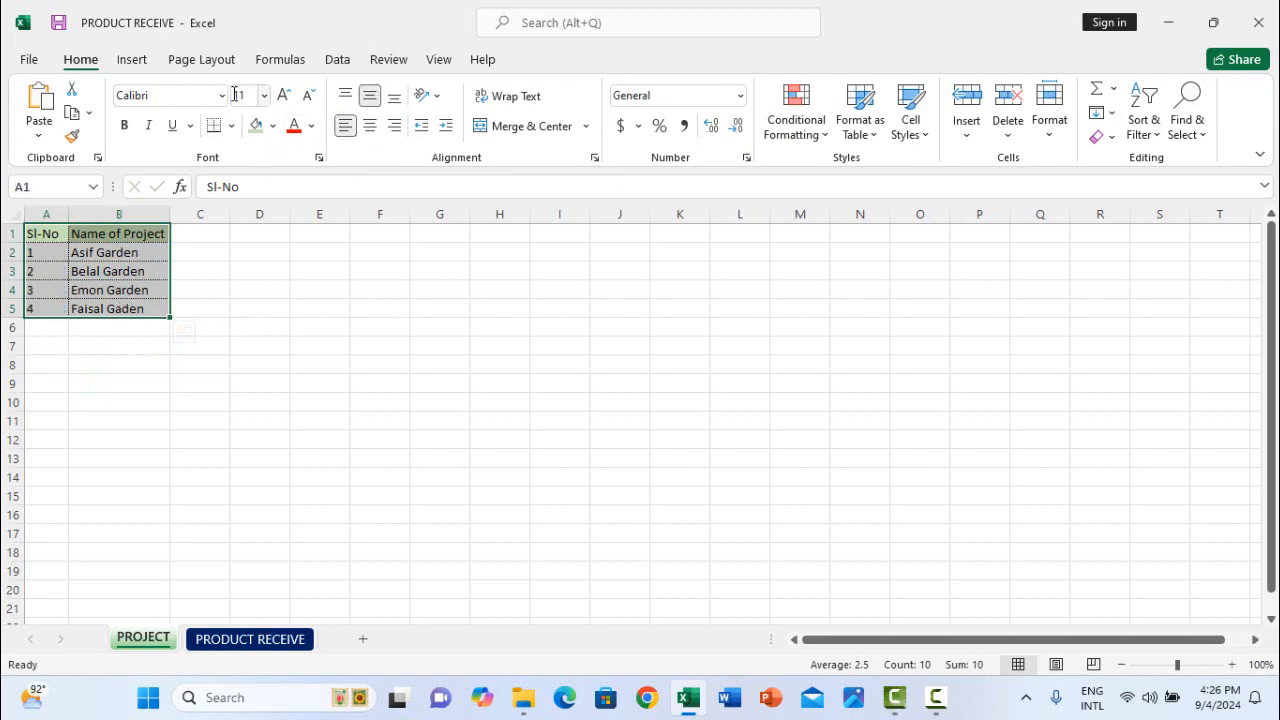
Change the font of the project table A1:B5 to Candara.
click(221, 95)
scroll(168, 333, down, 12)
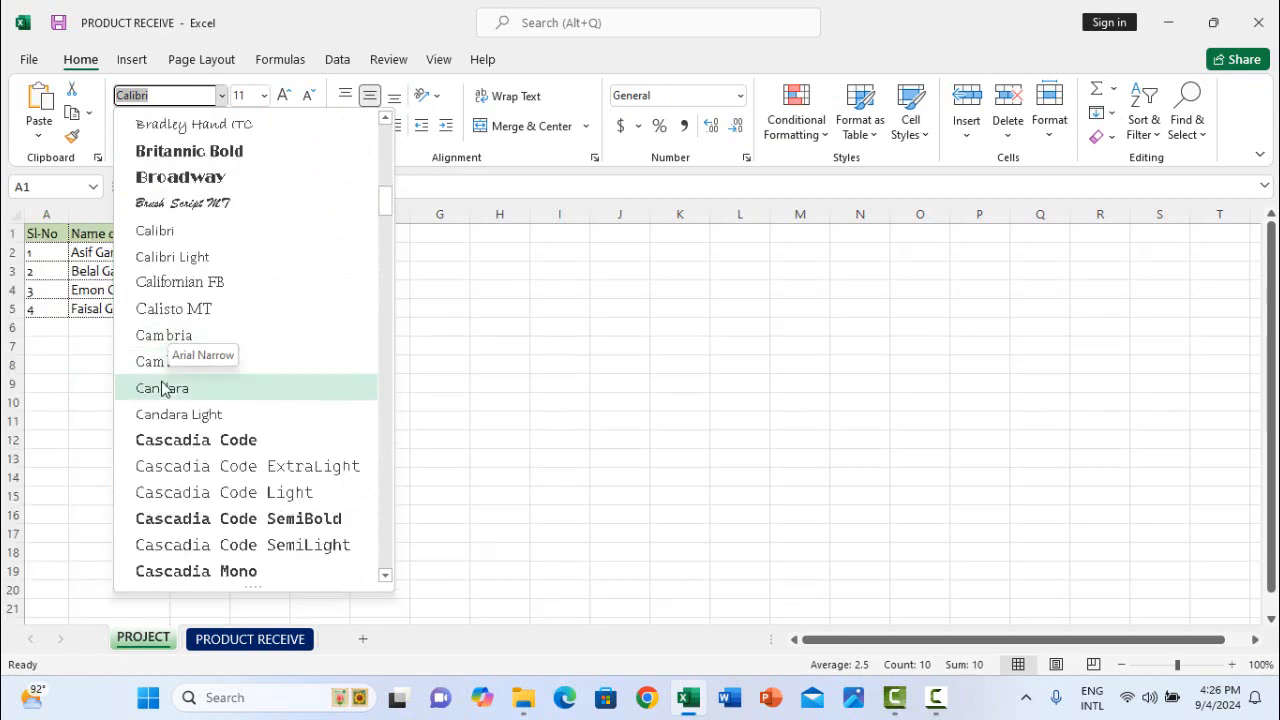
click(163, 388)
click(165, 380)
click(237, 363)
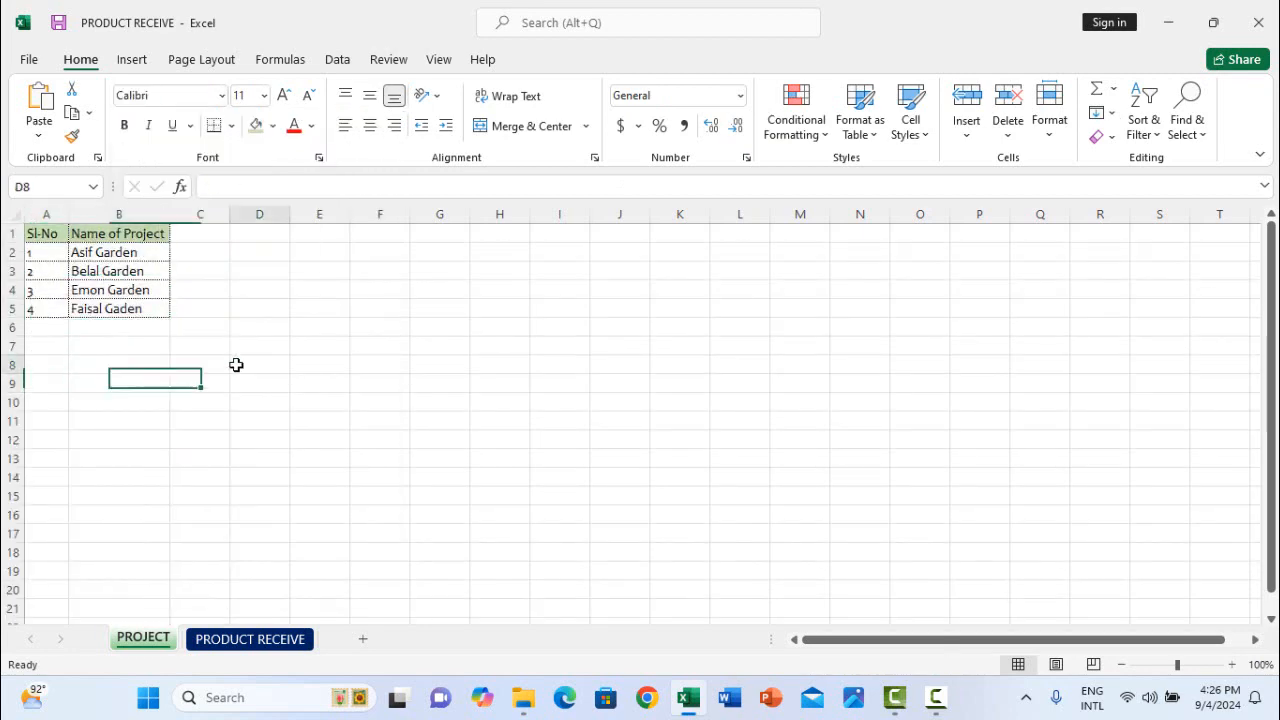
click(440, 343)
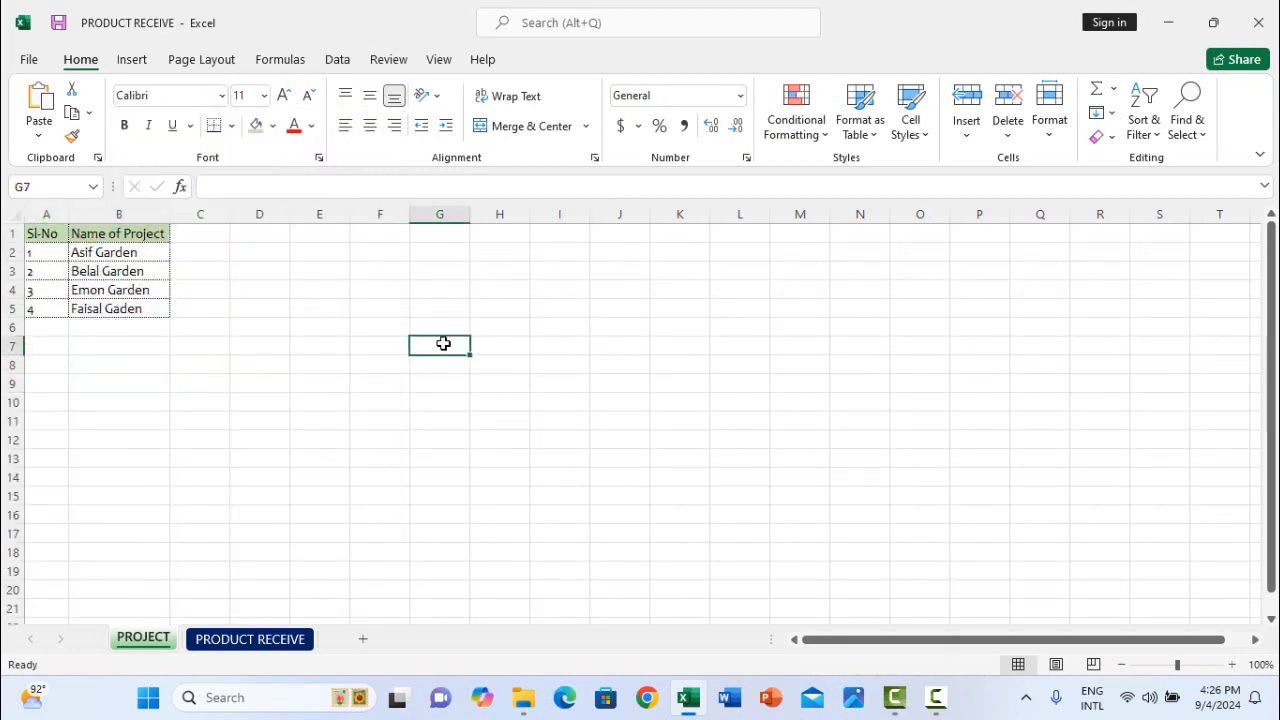
On the PRODUCT RECEIVE sheet, start a data validation rule that allows a List for the Name of Project cells B2:B4.
click(263, 640)
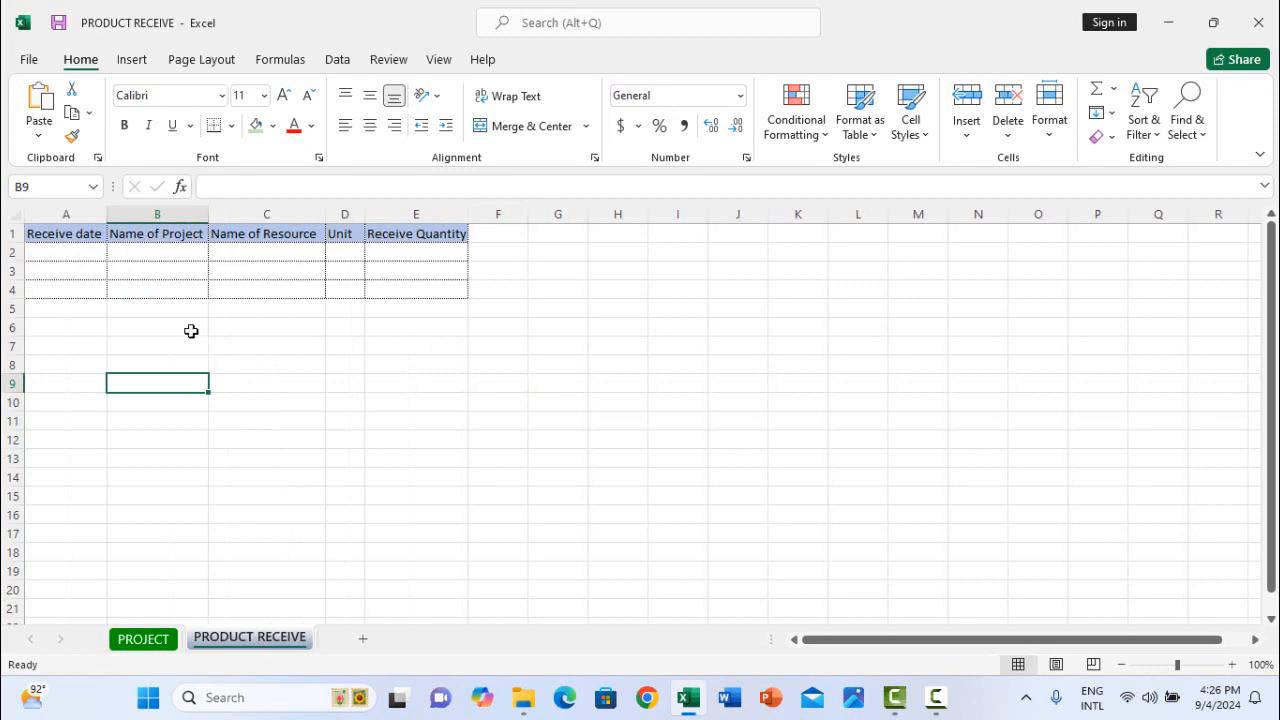
click(165, 255)
drag(165, 255, 171, 294)
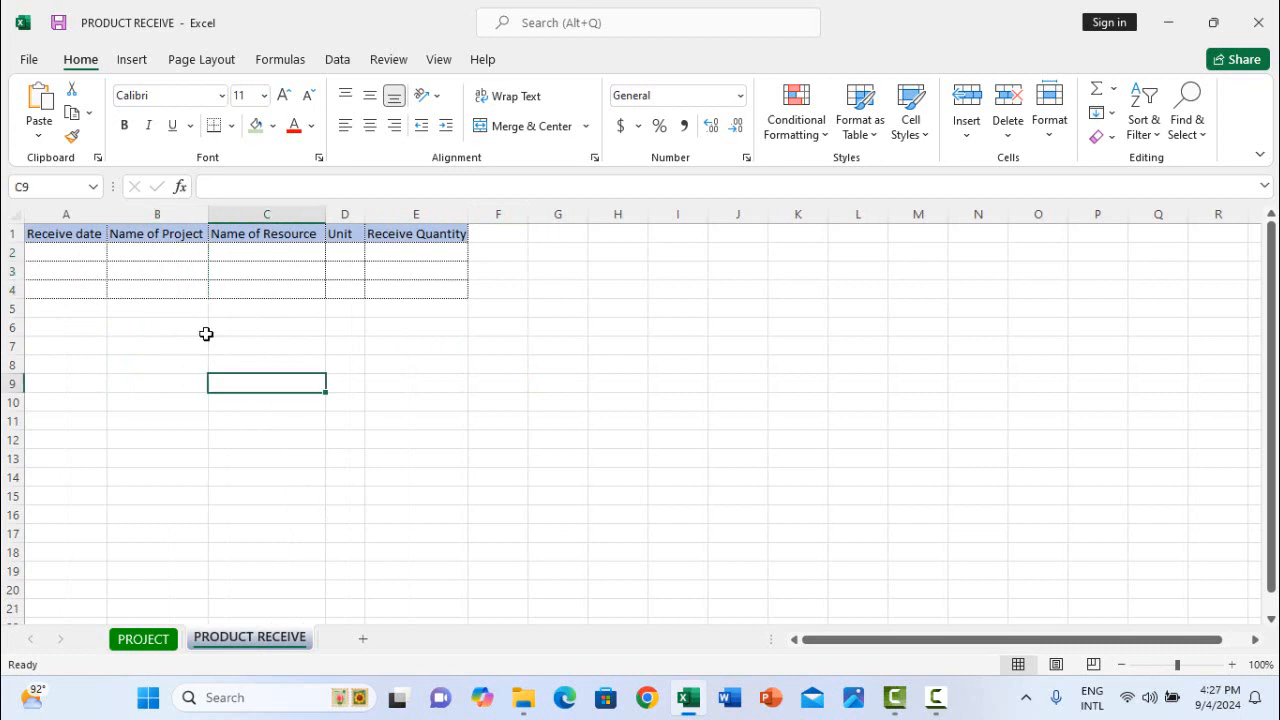
click(179, 254)
drag(179, 254, 185, 290)
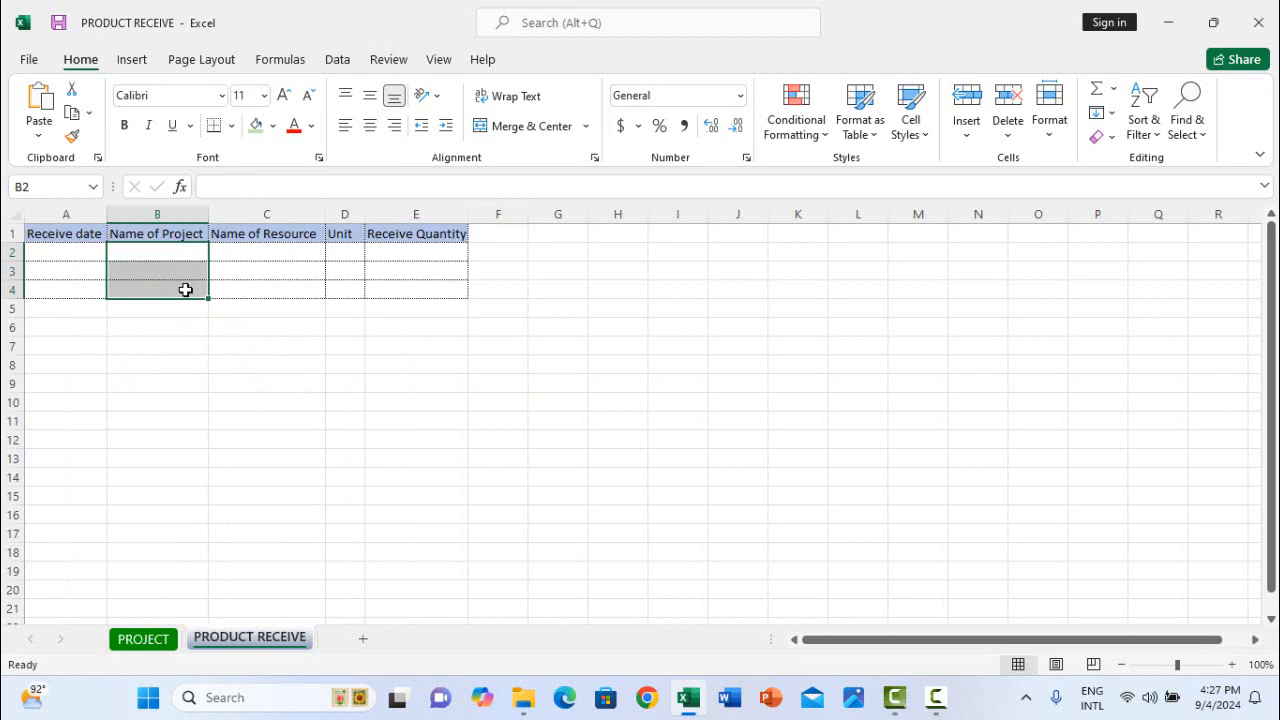
click(338, 62)
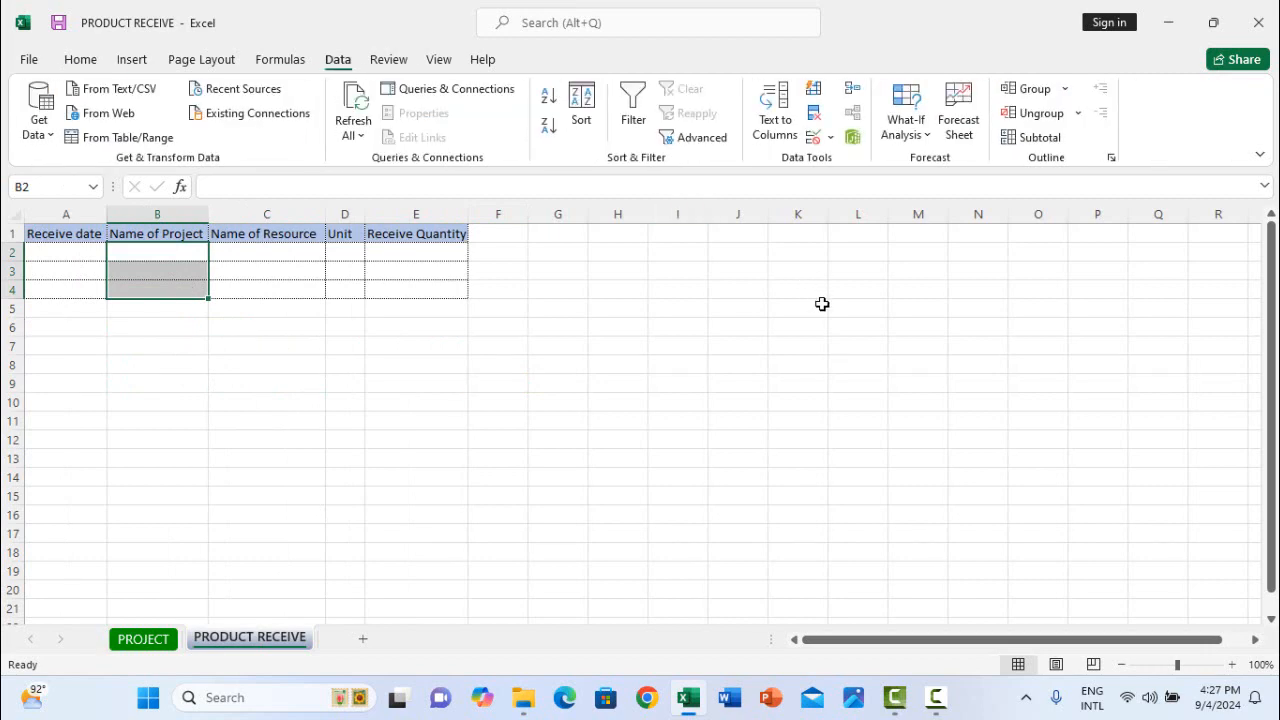
click(829, 138)
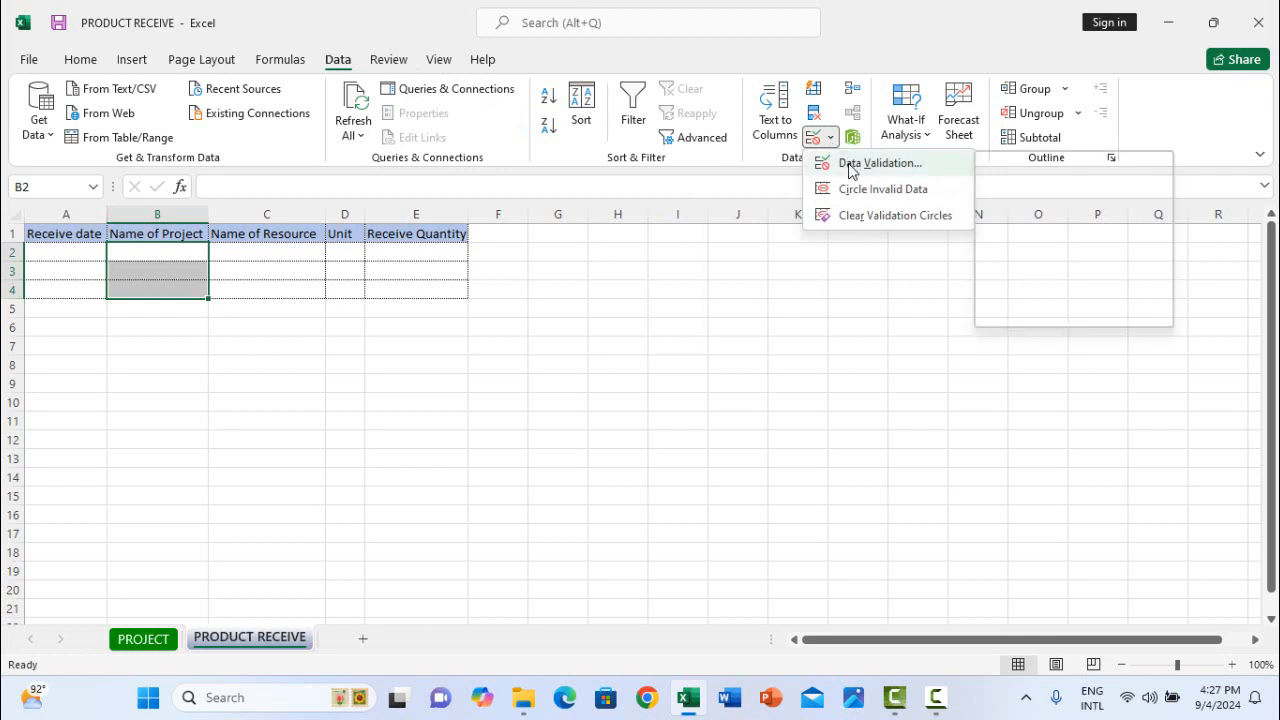
click(852, 165)
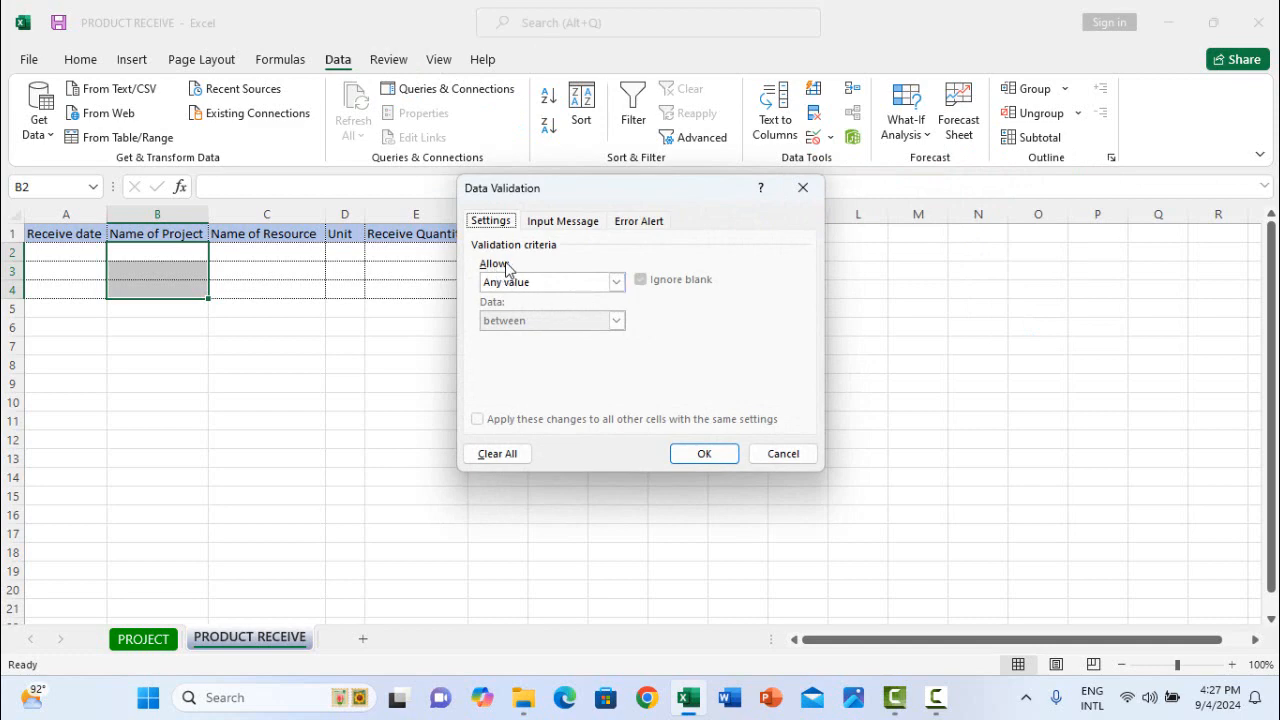
click(616, 284)
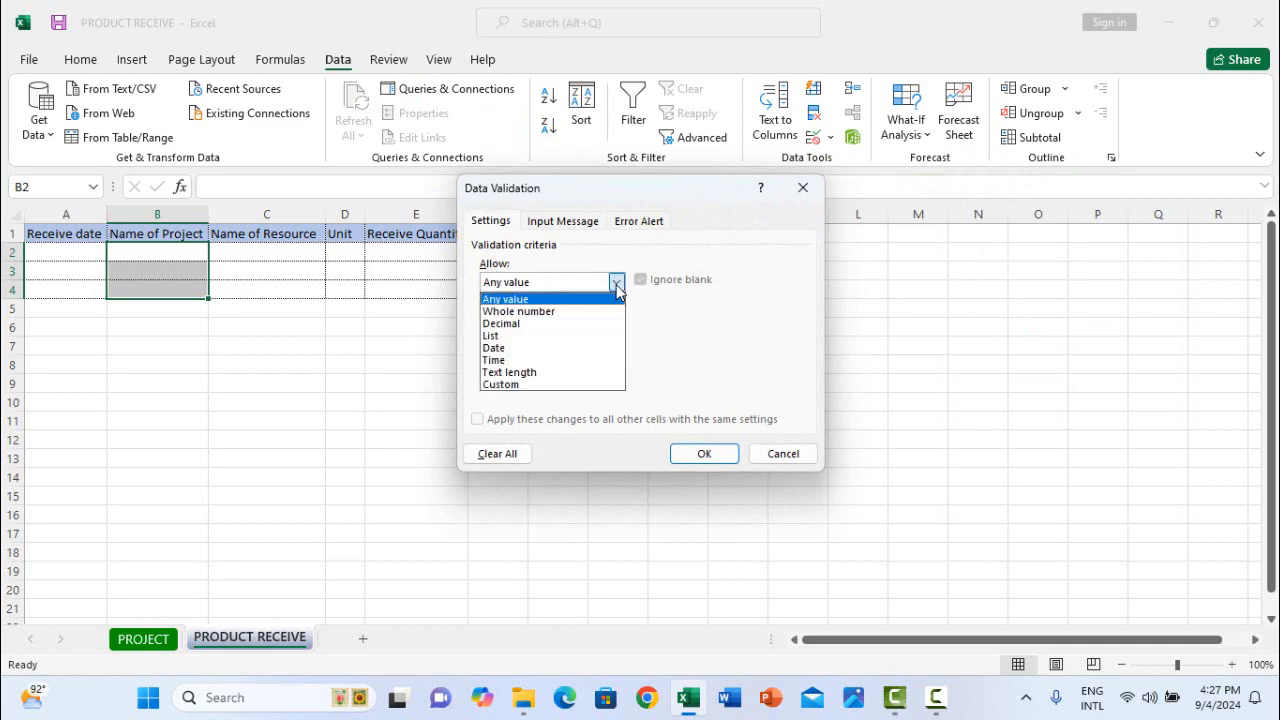
click(565, 337)
Set the validation list's source to the project names in B2:B5 of the PROJECT sheet and apply the rule.
click(558, 357)
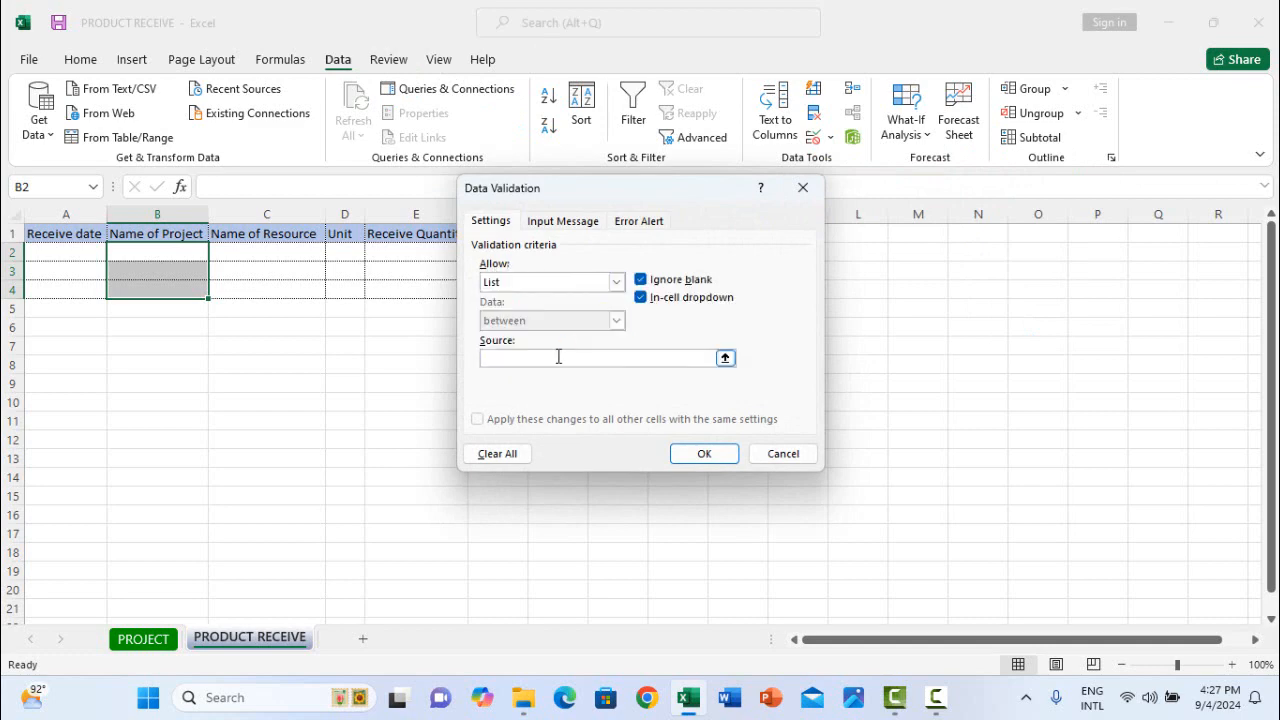
click(143, 638)
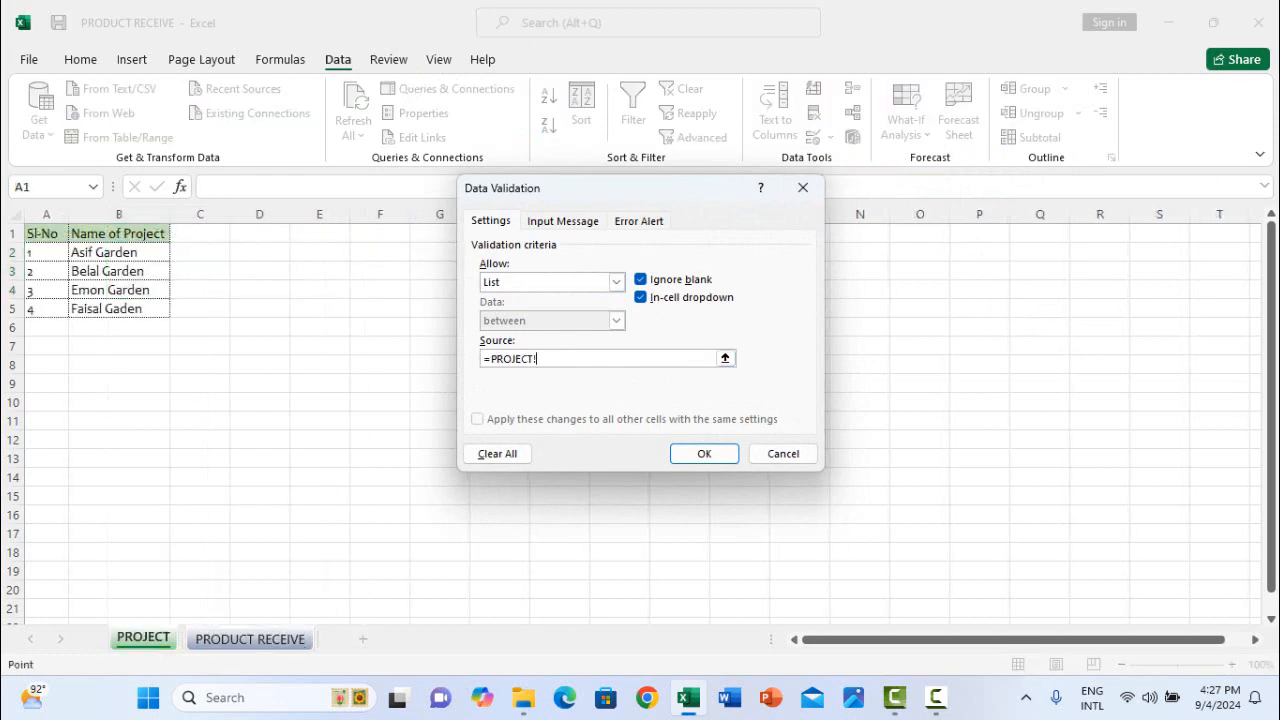
drag(148, 259, 155, 306)
click(705, 454)
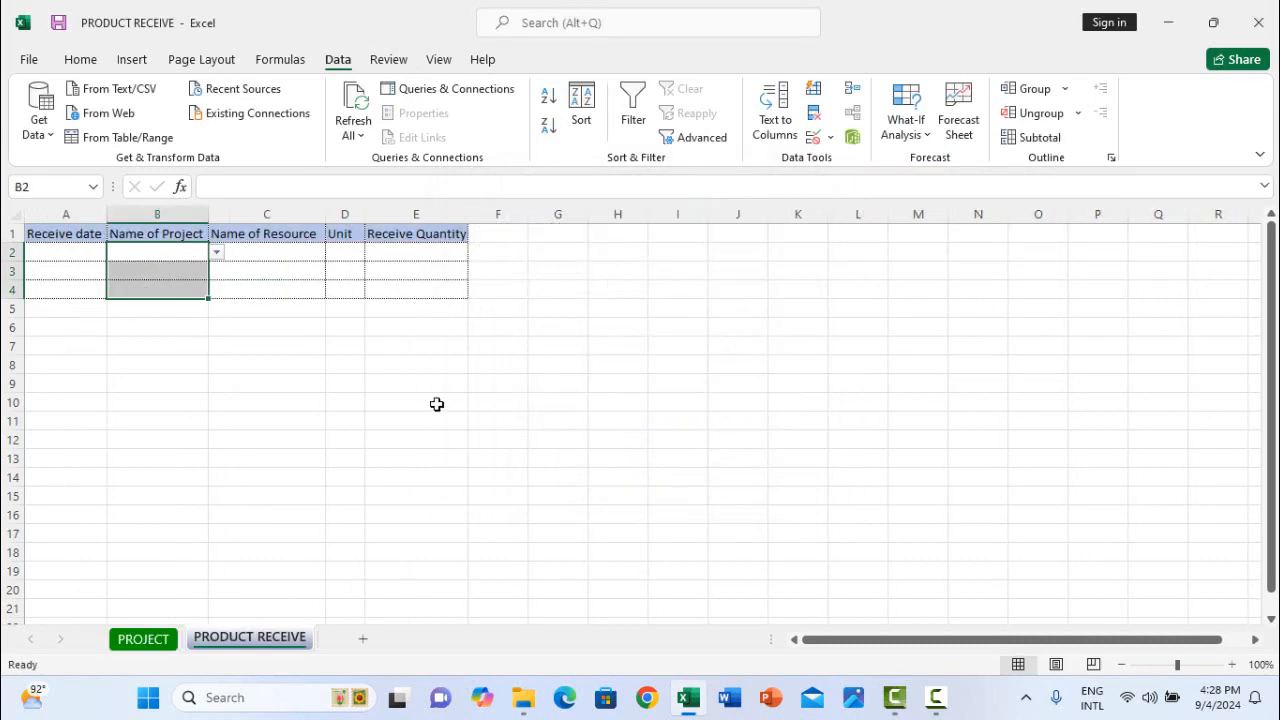
Pick Asif Garden, Belal Garden and Emon Garden from the Name of Project drop-down lists in B2, B3 and B4.
click(185, 345)
click(190, 252)
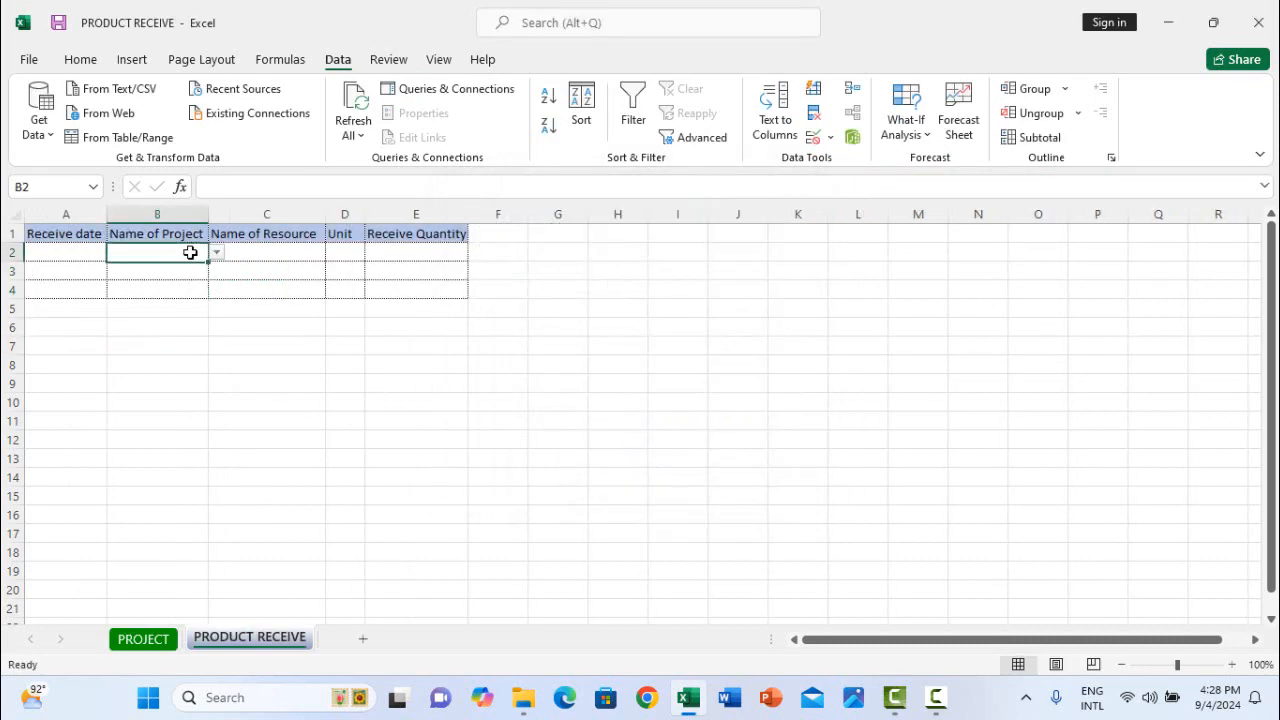
click(216, 253)
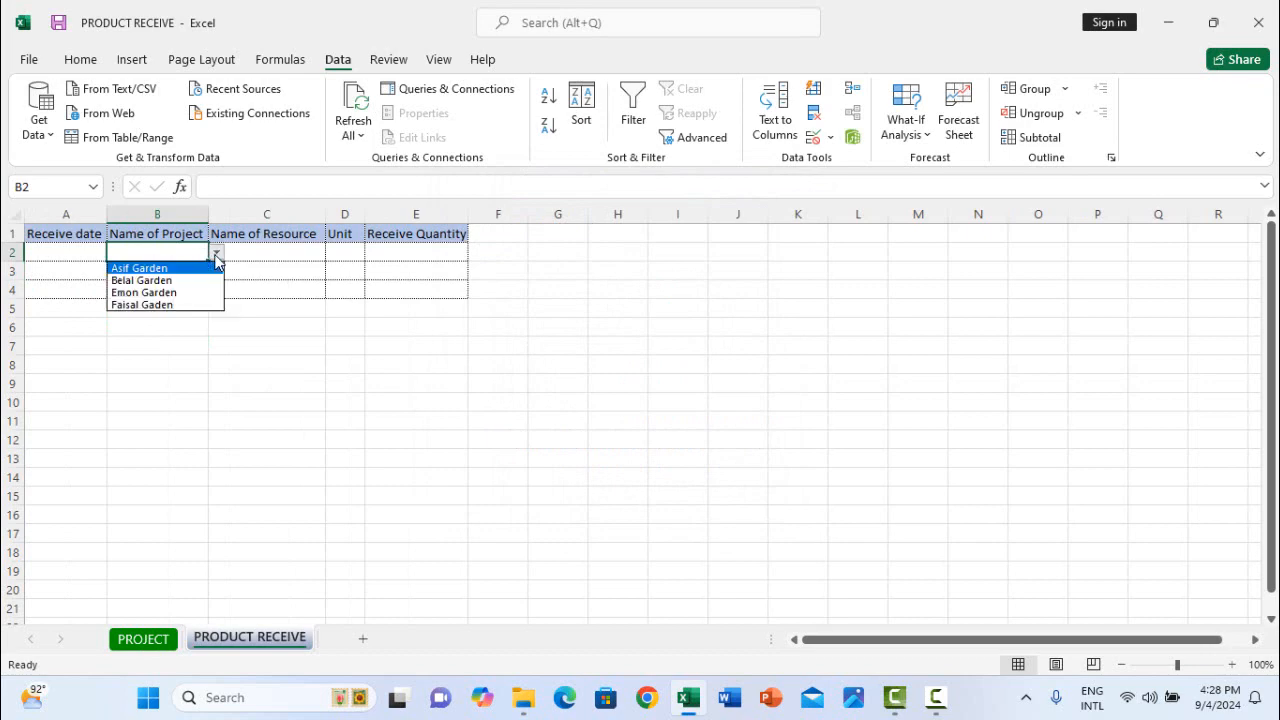
click(180, 268)
click(178, 271)
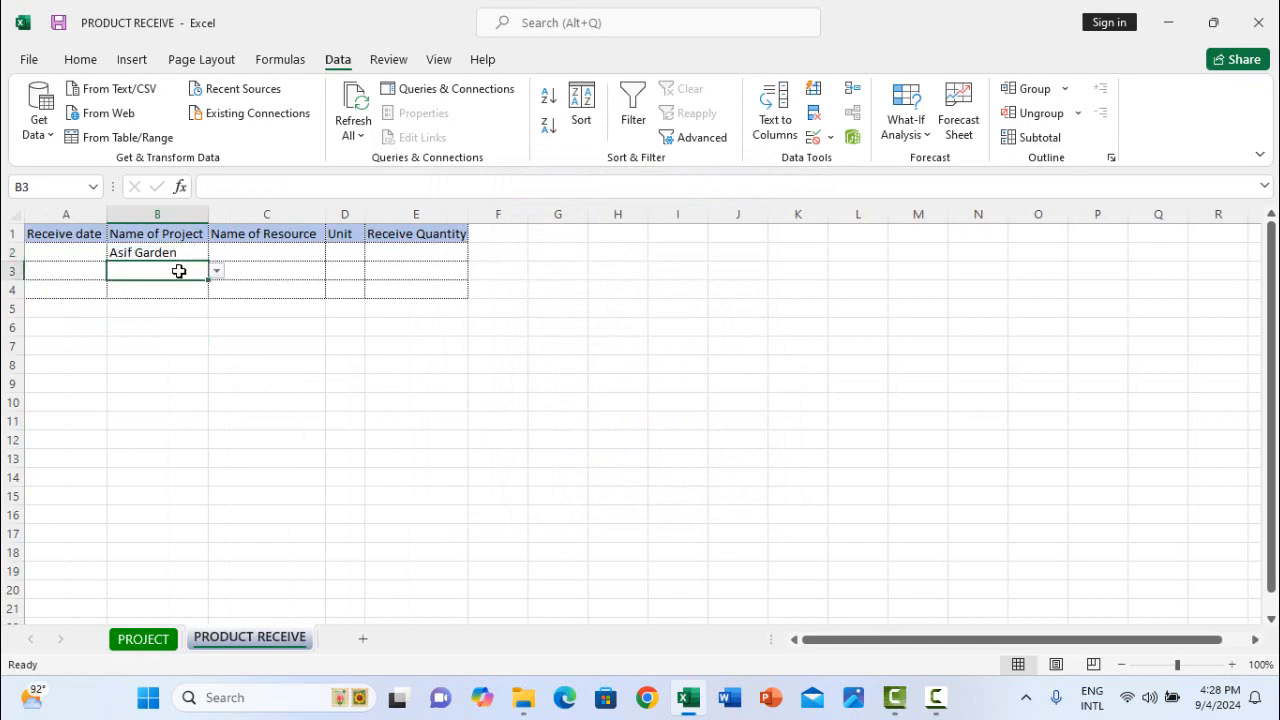
click(216, 272)
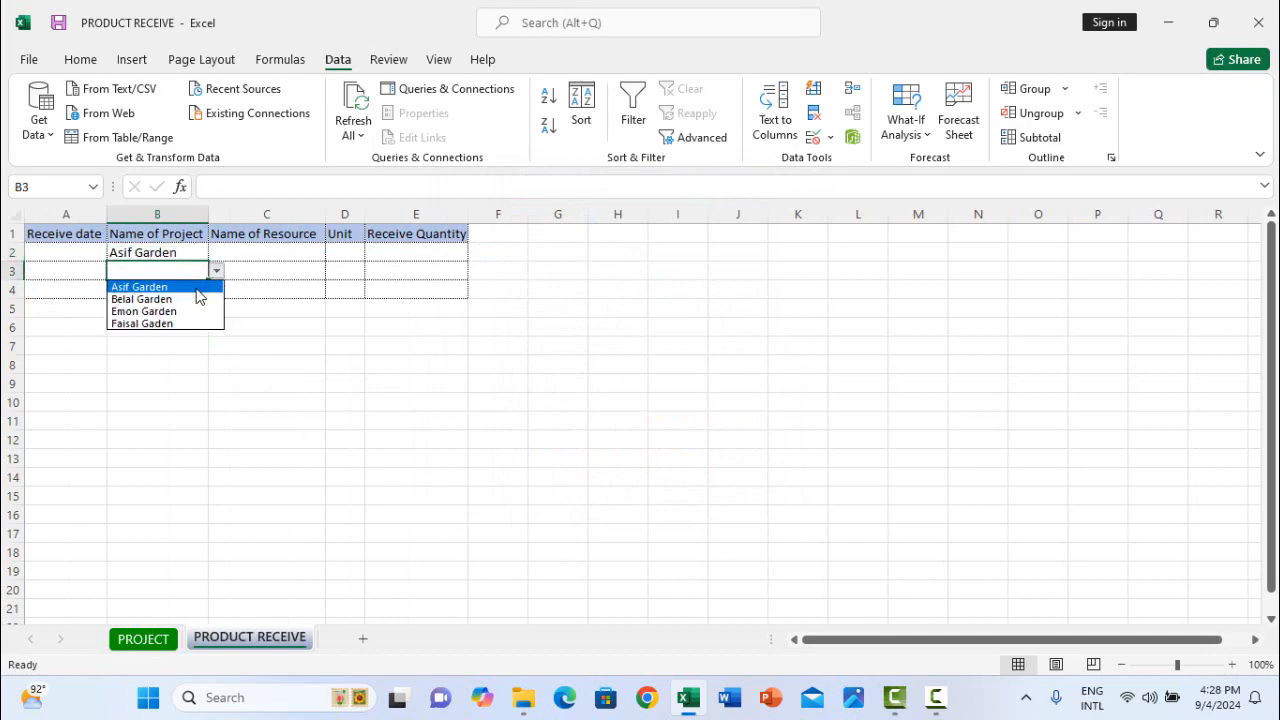
click(190, 298)
click(190, 294)
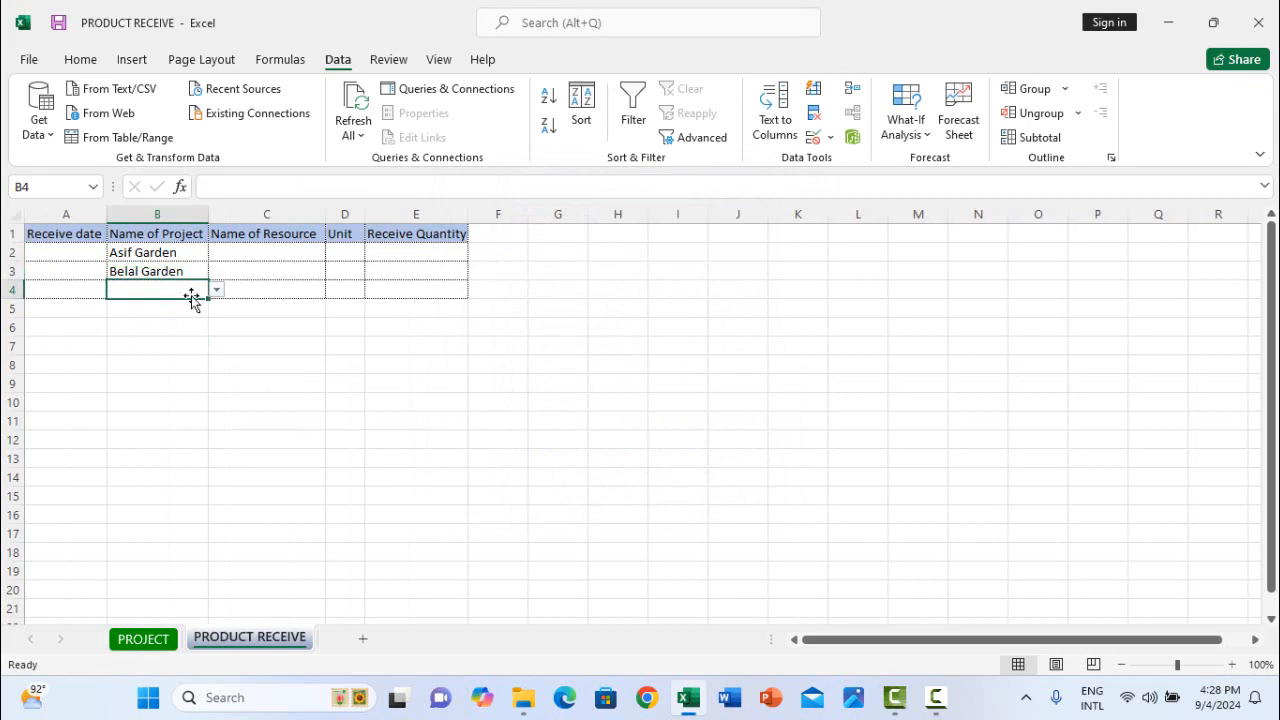
click(216, 289)
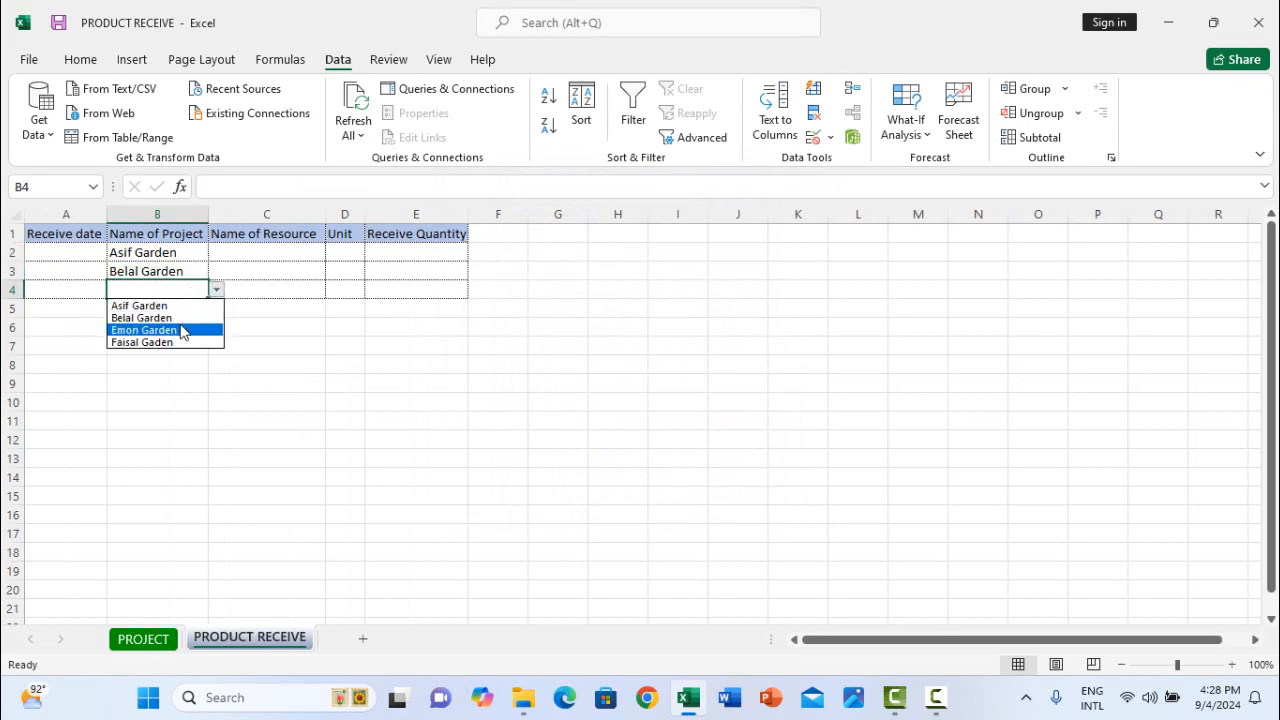
click(190, 330)
click(158, 334)
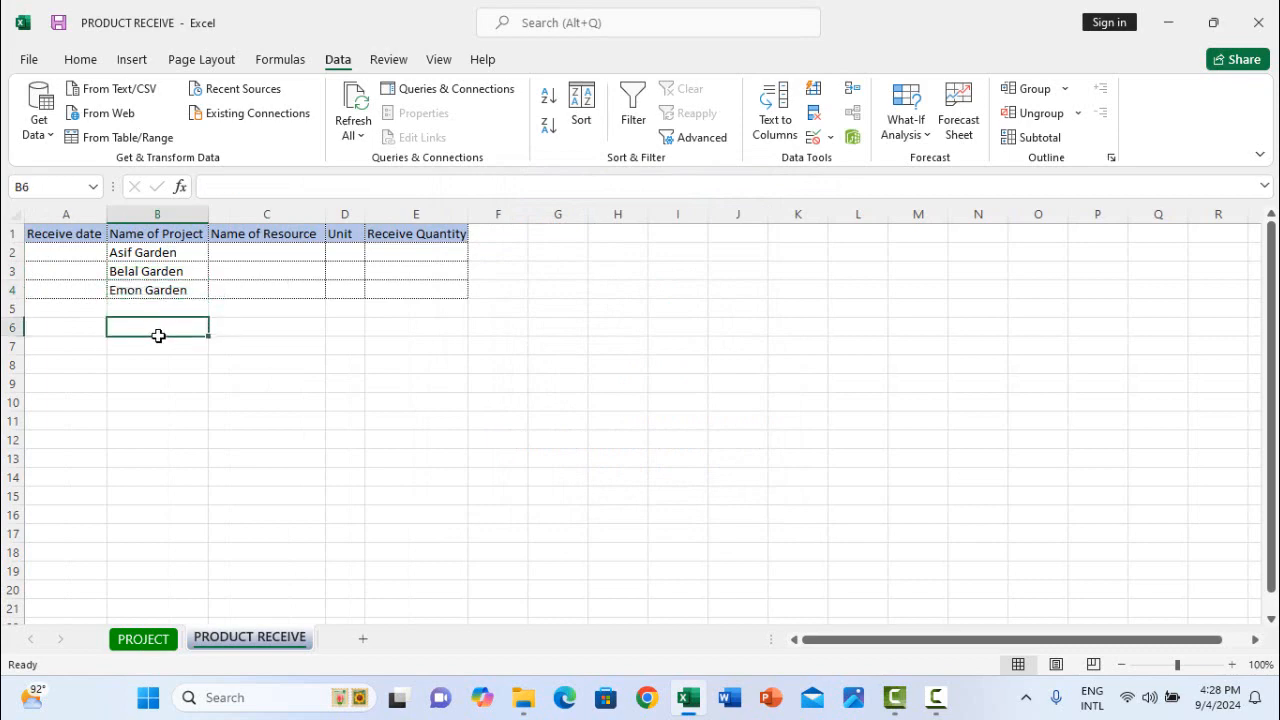
Enter the receive date 10/4/2024 for the Asif Garden row in A2.
click(71, 252)
text(10-0)
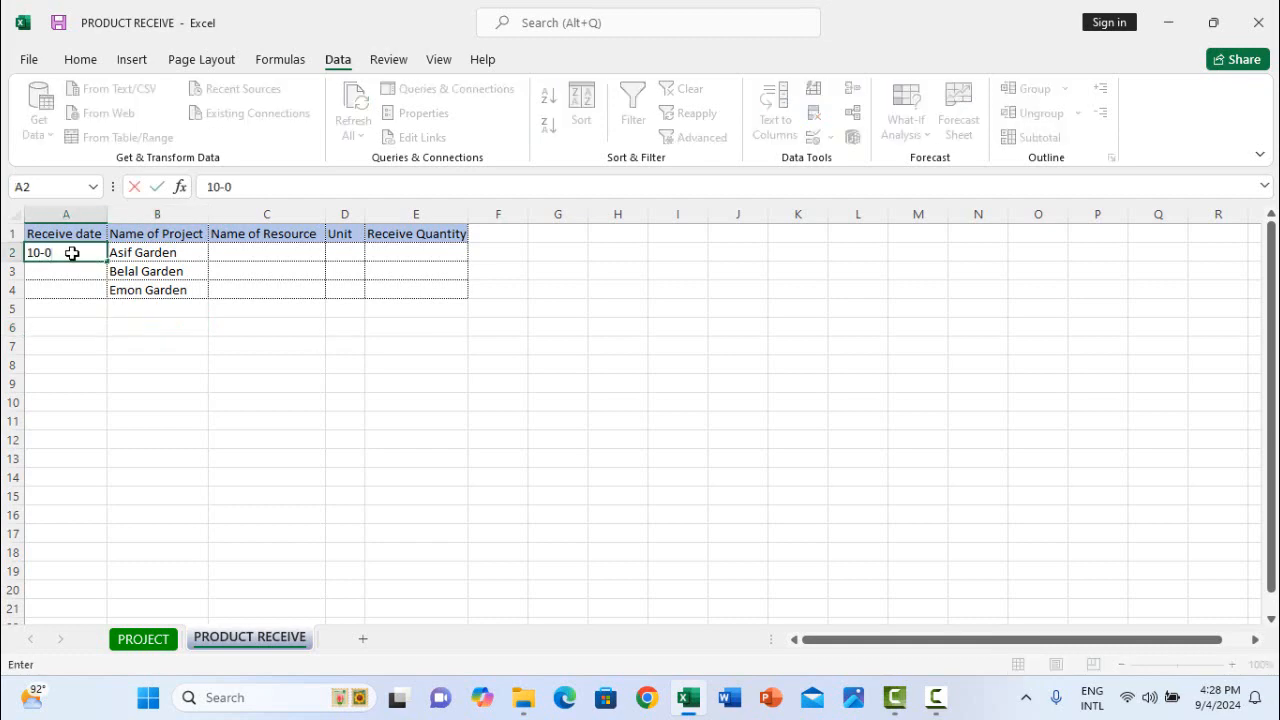
text(04)
key(BackSpace)
key(BackSpace)
text(-24)
click(53, 252)
text(4)
Enter the receive dates 12/04/24 in A3 and 20/04/24 in A4.
click(50, 271)
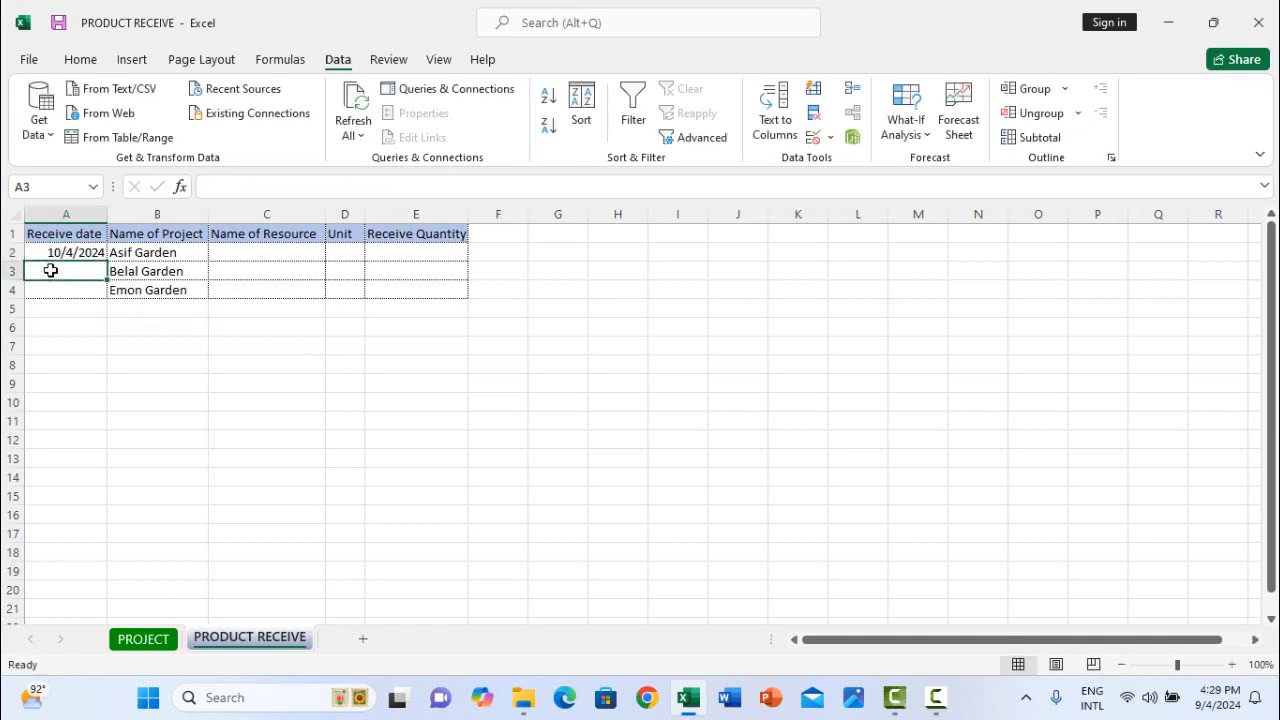
text(12/04)
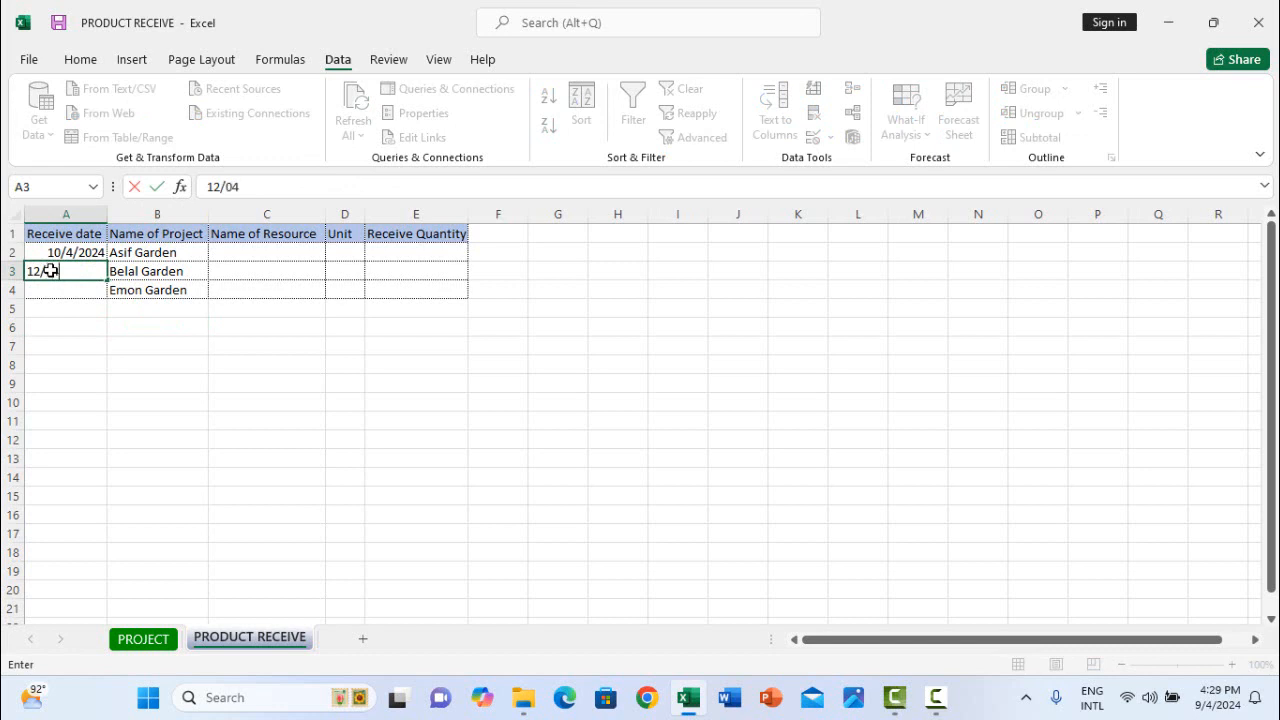
text(/24)
click(51, 290)
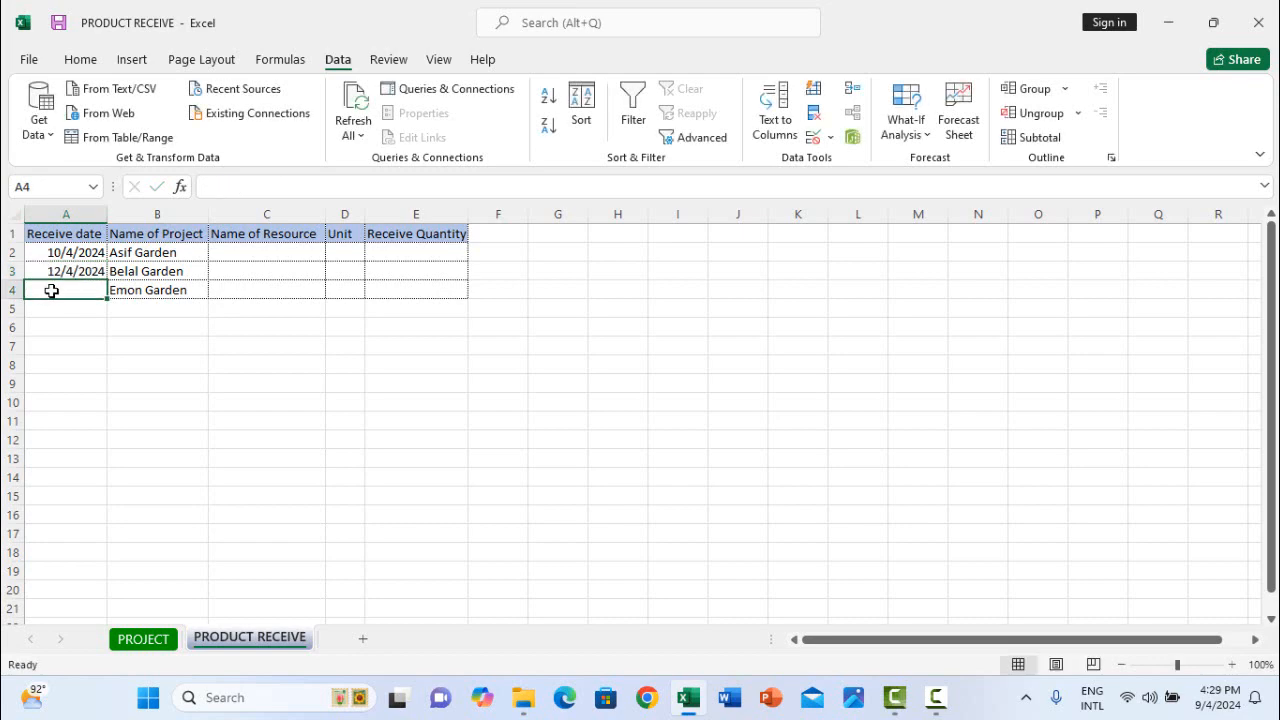
text(20/04)
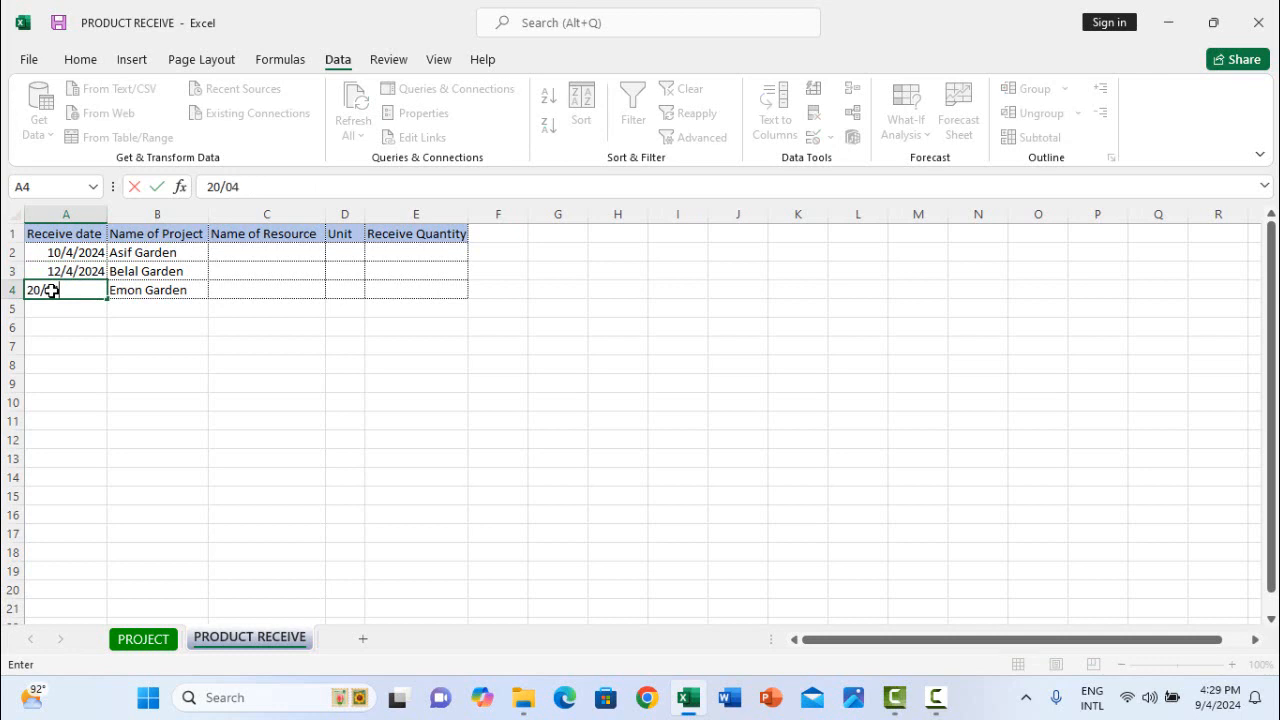
text(/24)
click(96, 381)
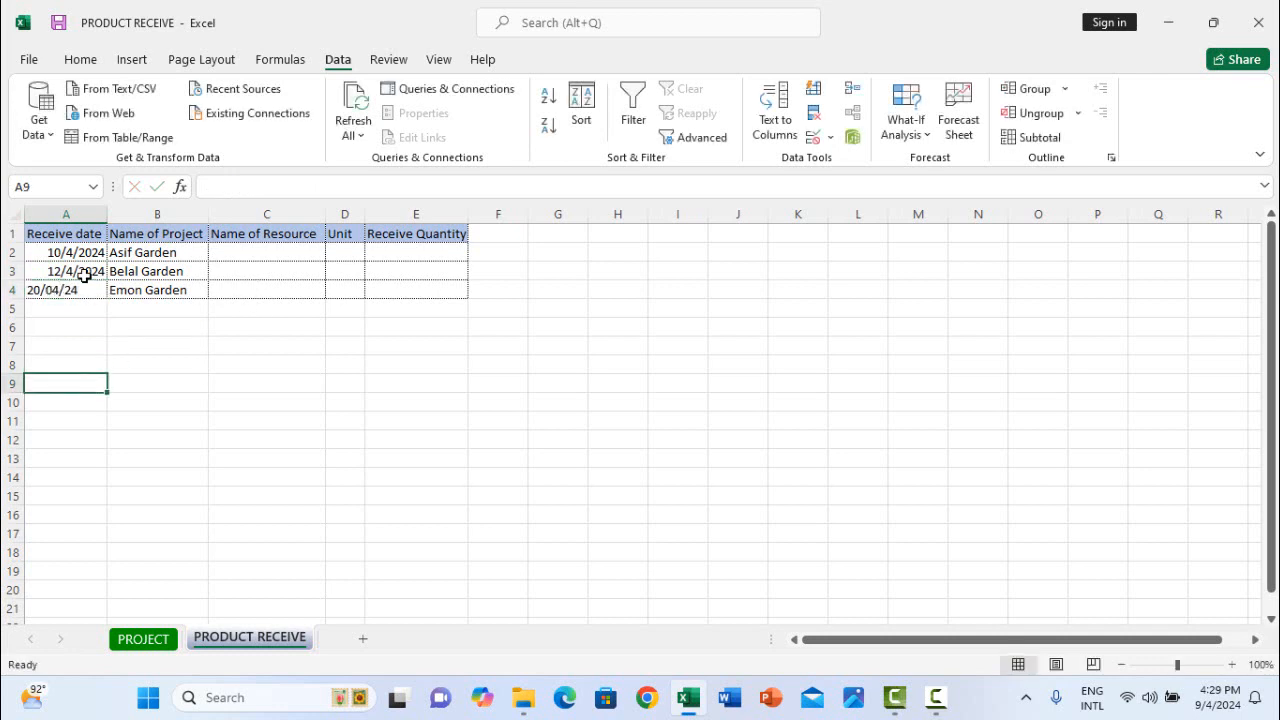
Align the receive records A2:E4 to the middle vertically and to the left horizontally.
drag(49, 252, 398, 258)
click(88, 58)
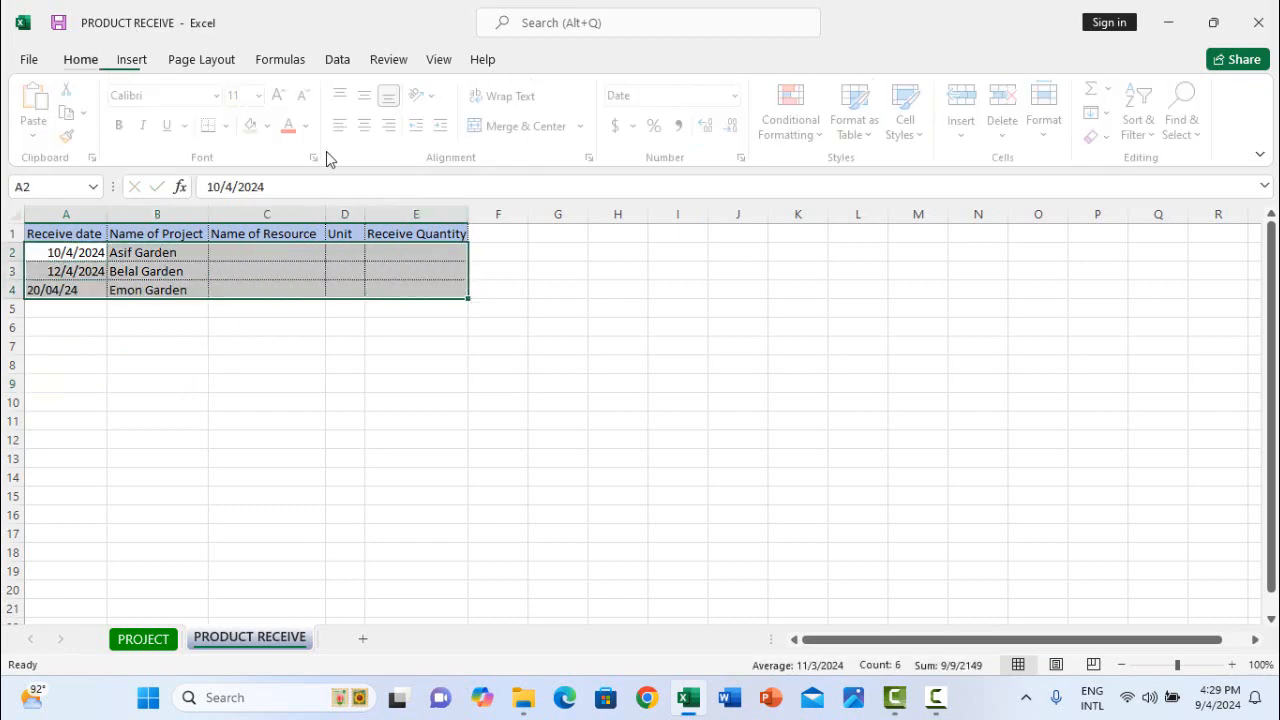
click(370, 95)
click(370, 125)
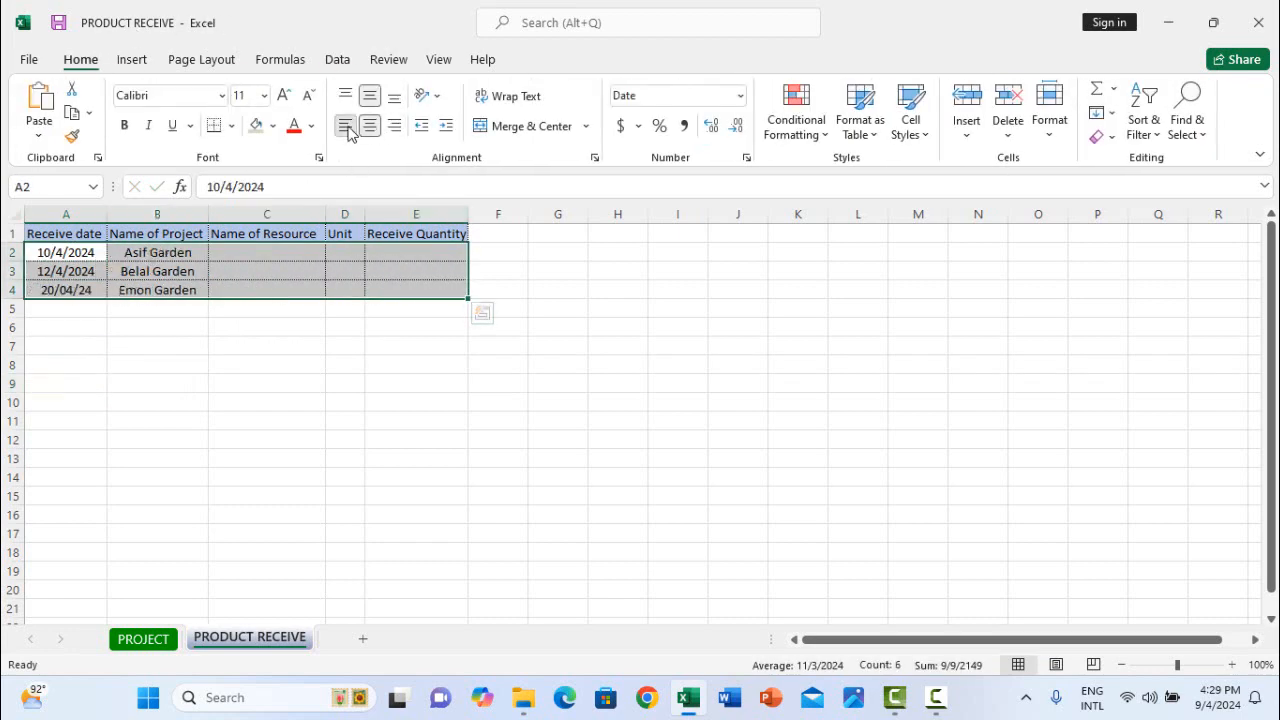
click(346, 125)
Change the font of the receive records A2:E4 to Candara.
click(221, 95)
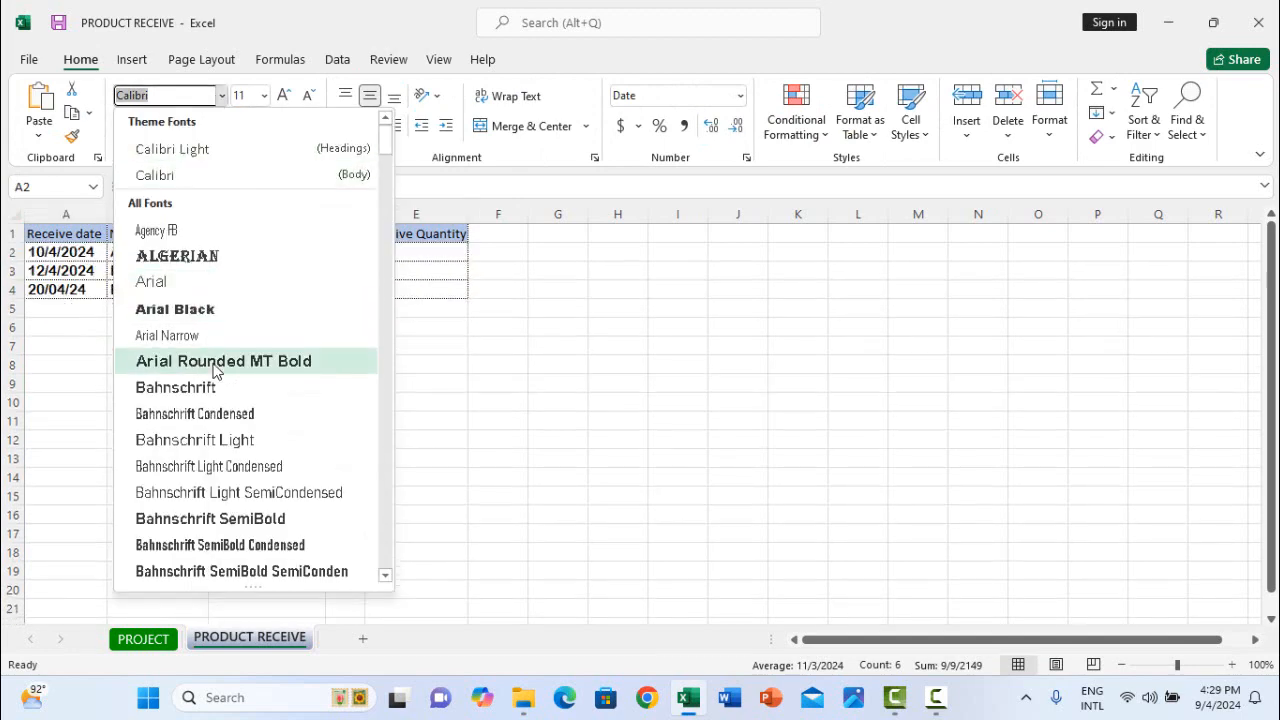
scroll(216, 360, down, 5)
scroll(216, 370, down, 6)
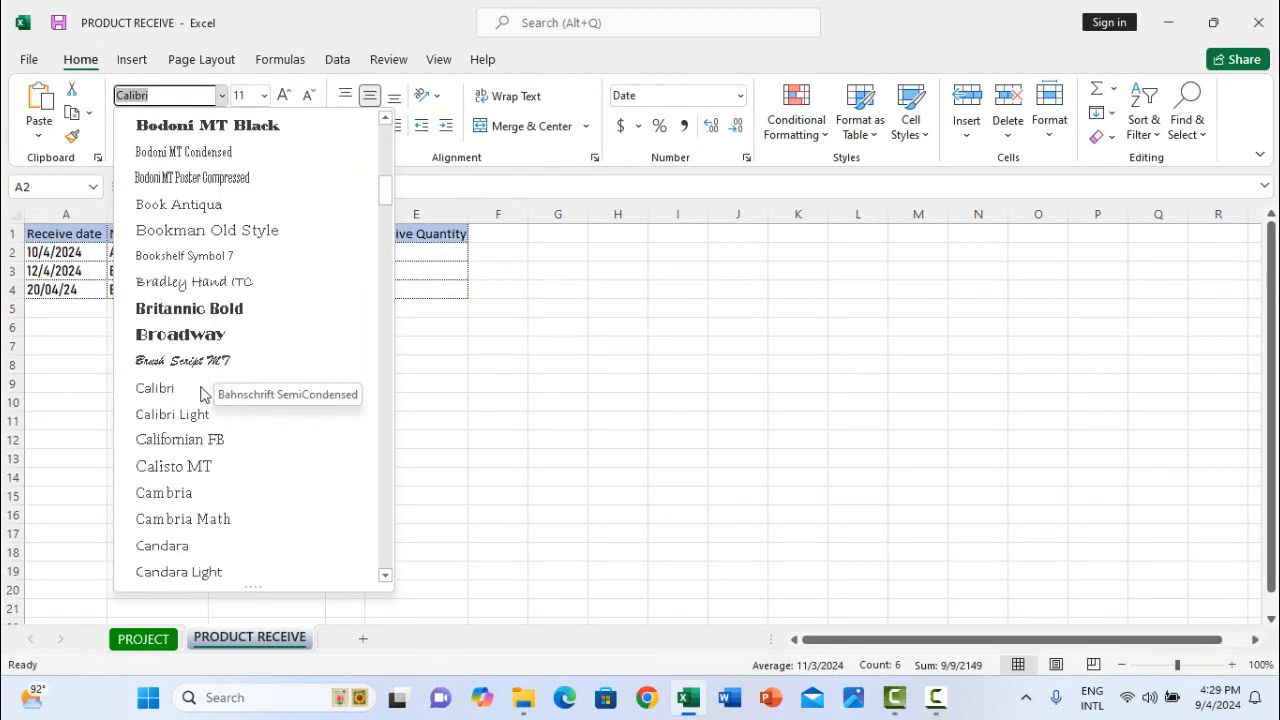
click(163, 548)
click(194, 404)
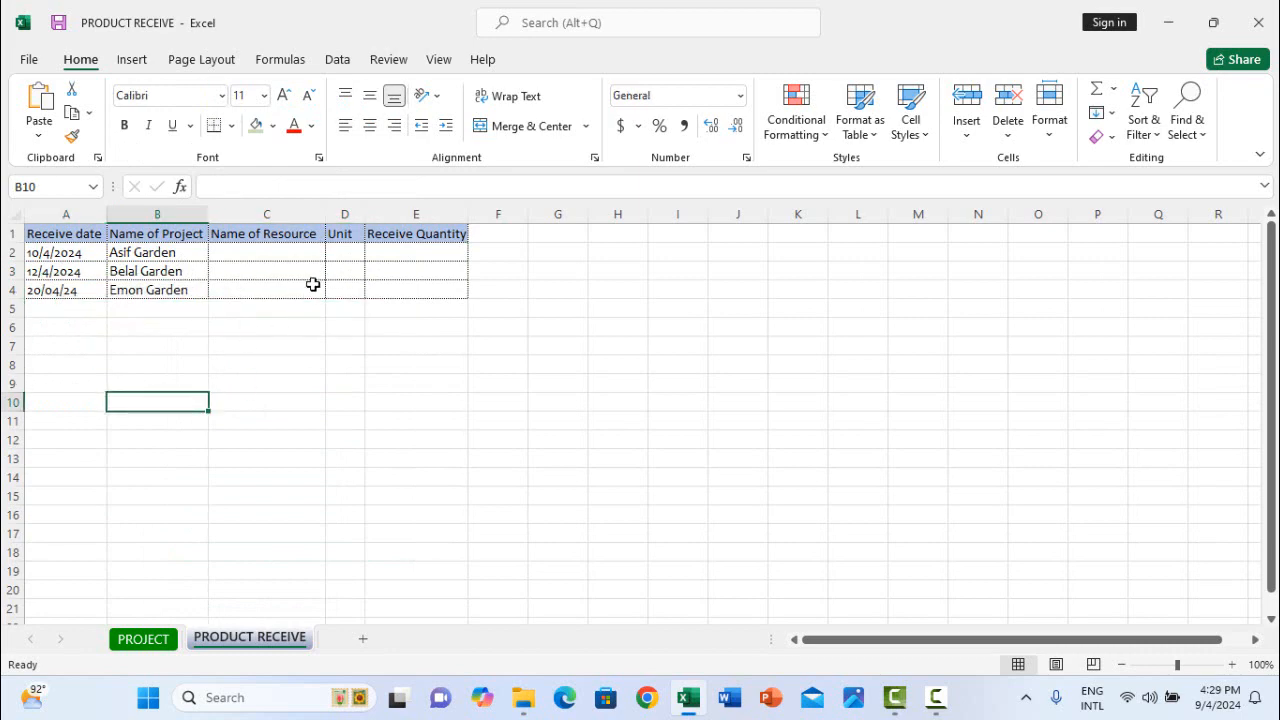
Fill the Name of Resource column with Cement in C2, Sand in C3 and Brick in C4.
click(296, 253)
text(Cem)
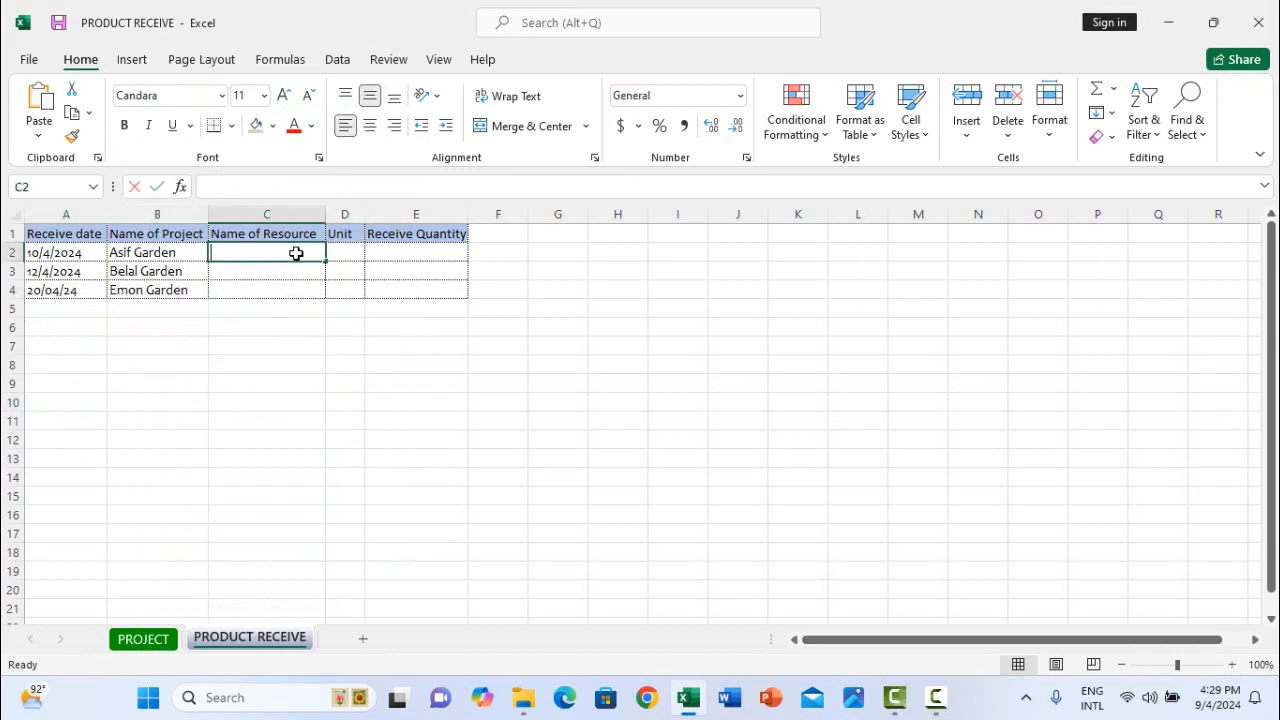
text(ent)
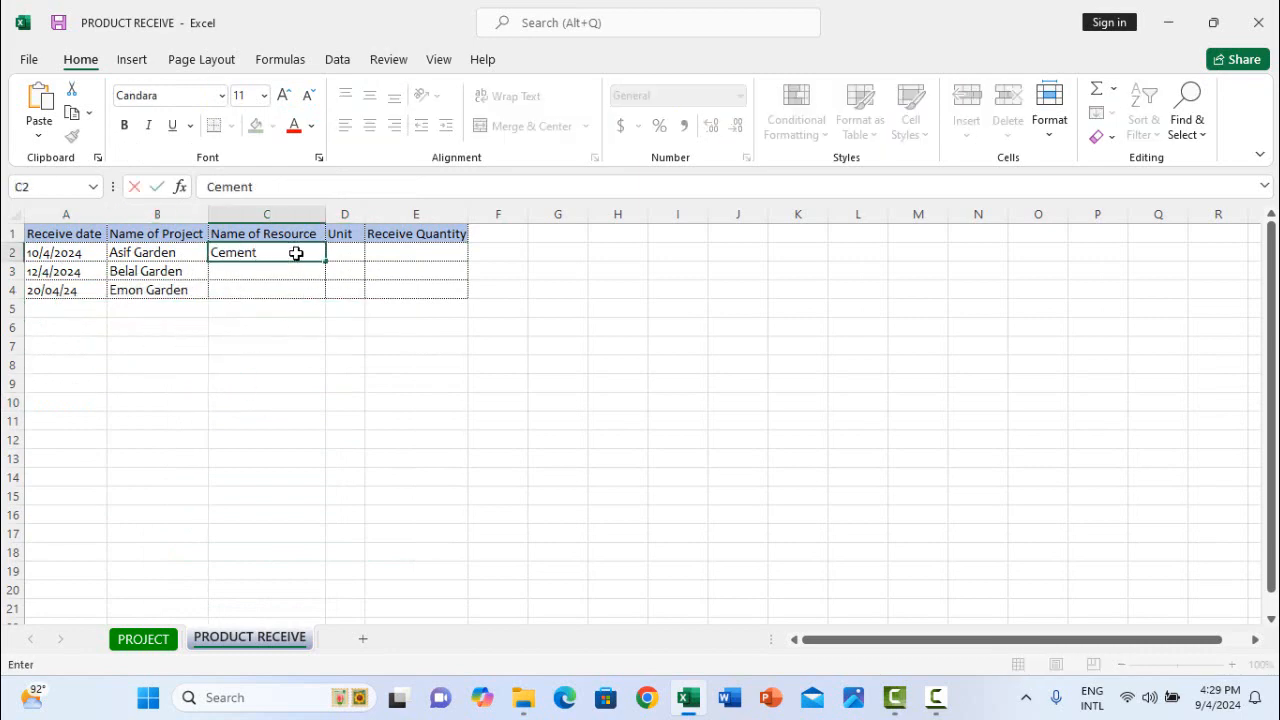
click(284, 274)
text(Sa)
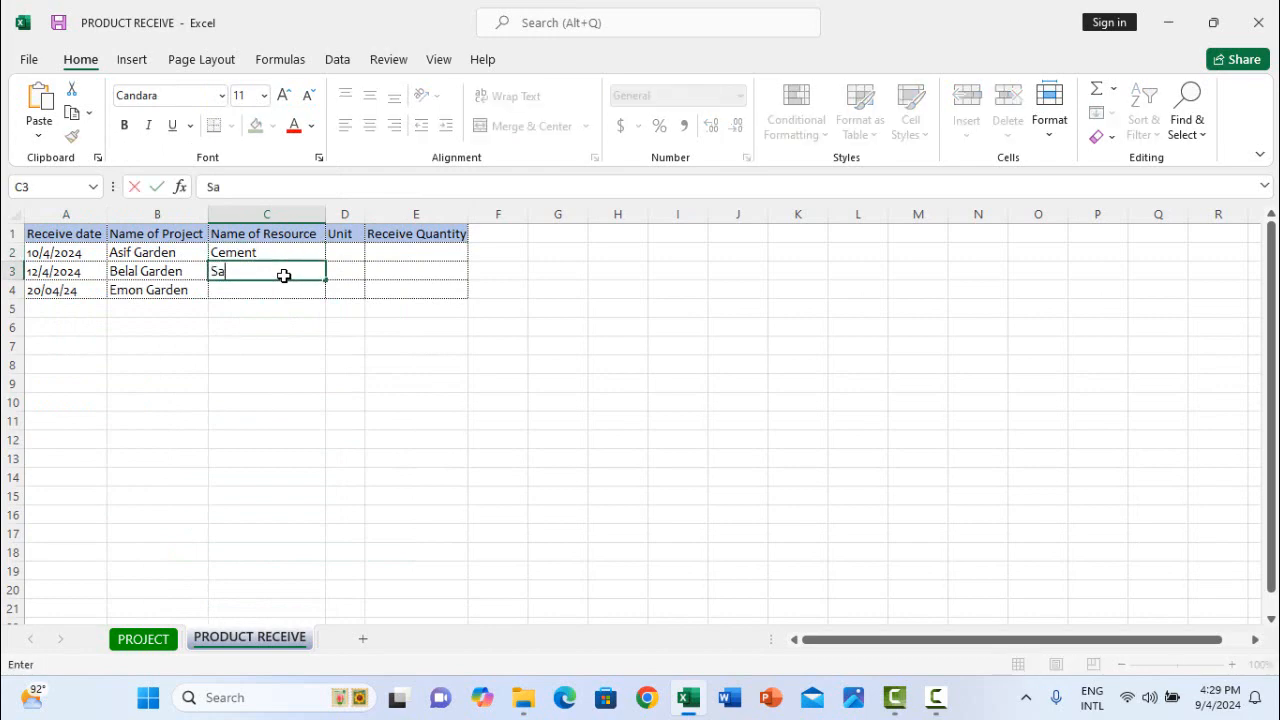
text(nd)
click(285, 294)
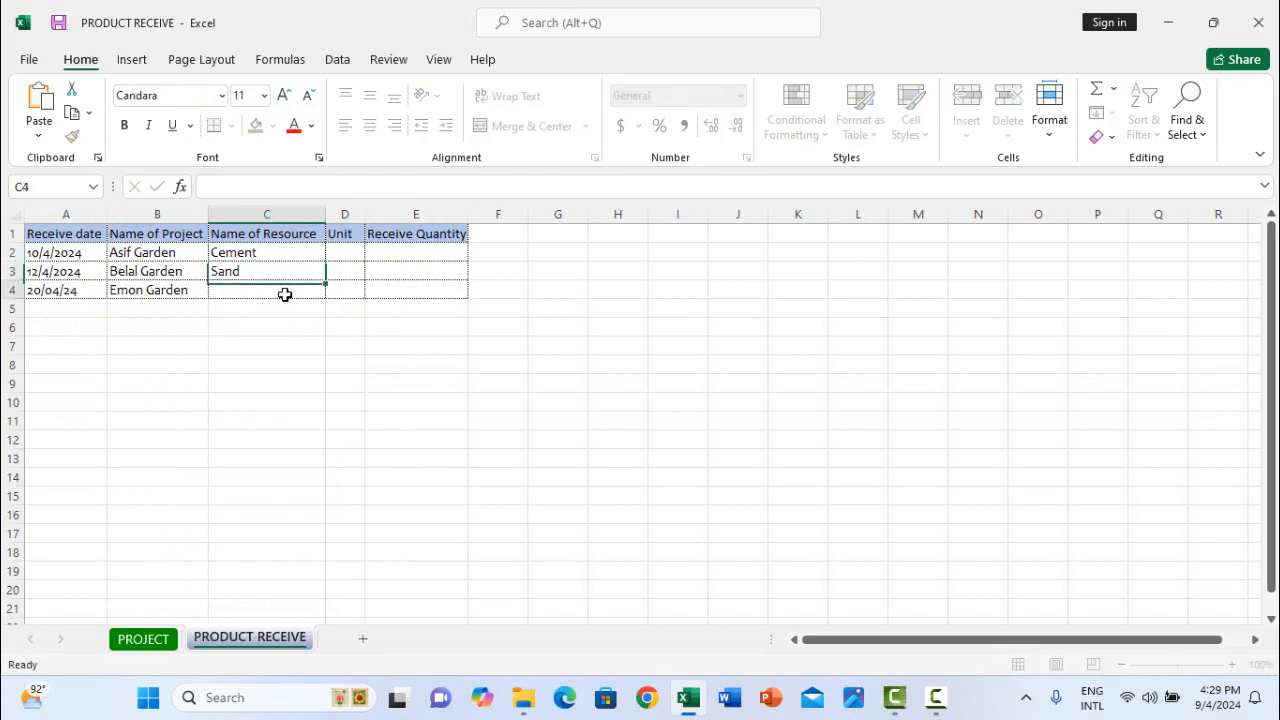
text(Br)
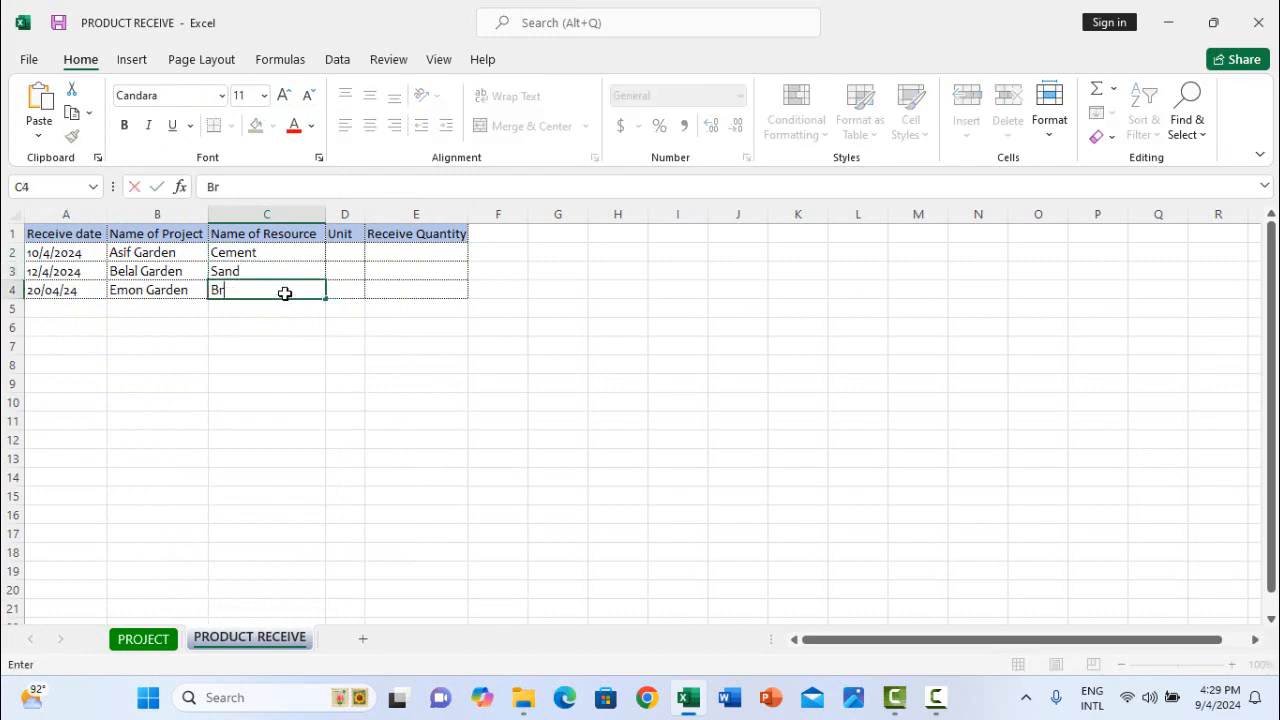
text(ick)
Fill the Unit column with Bag in D2, Cft in D3 and Nos in D4.
click(347, 256)
text(Ba)
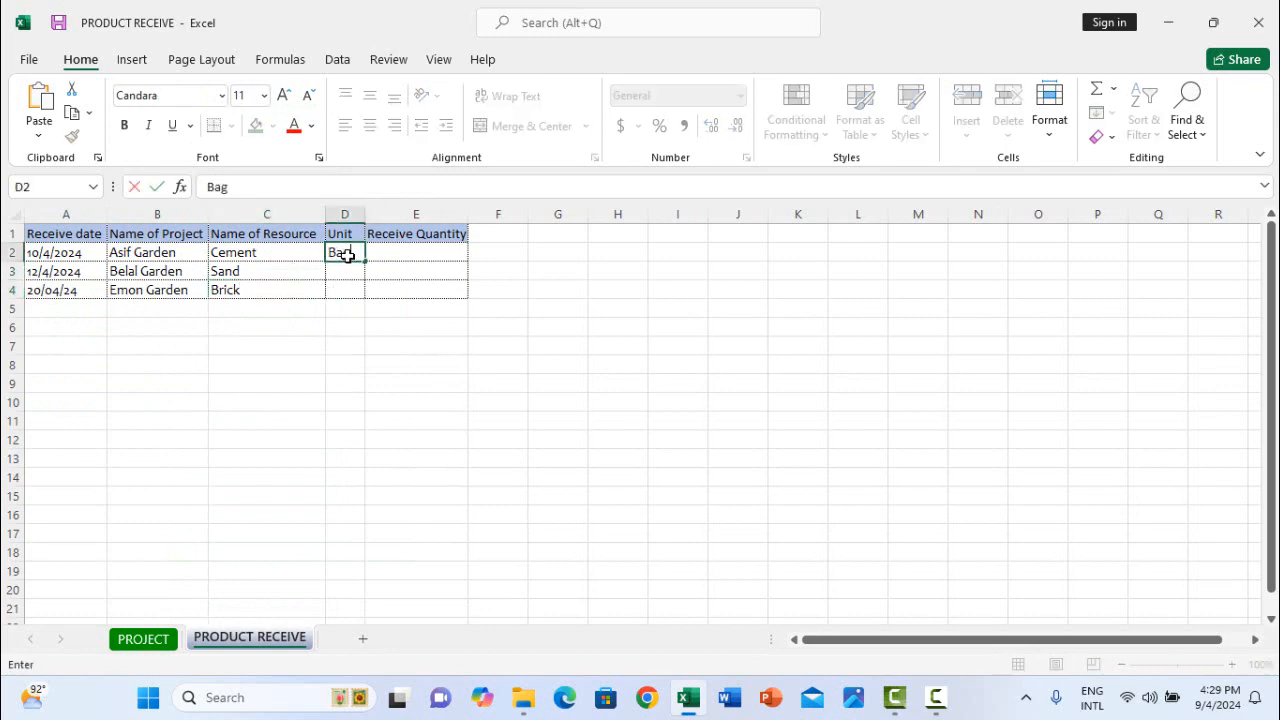
text(g)
click(347, 278)
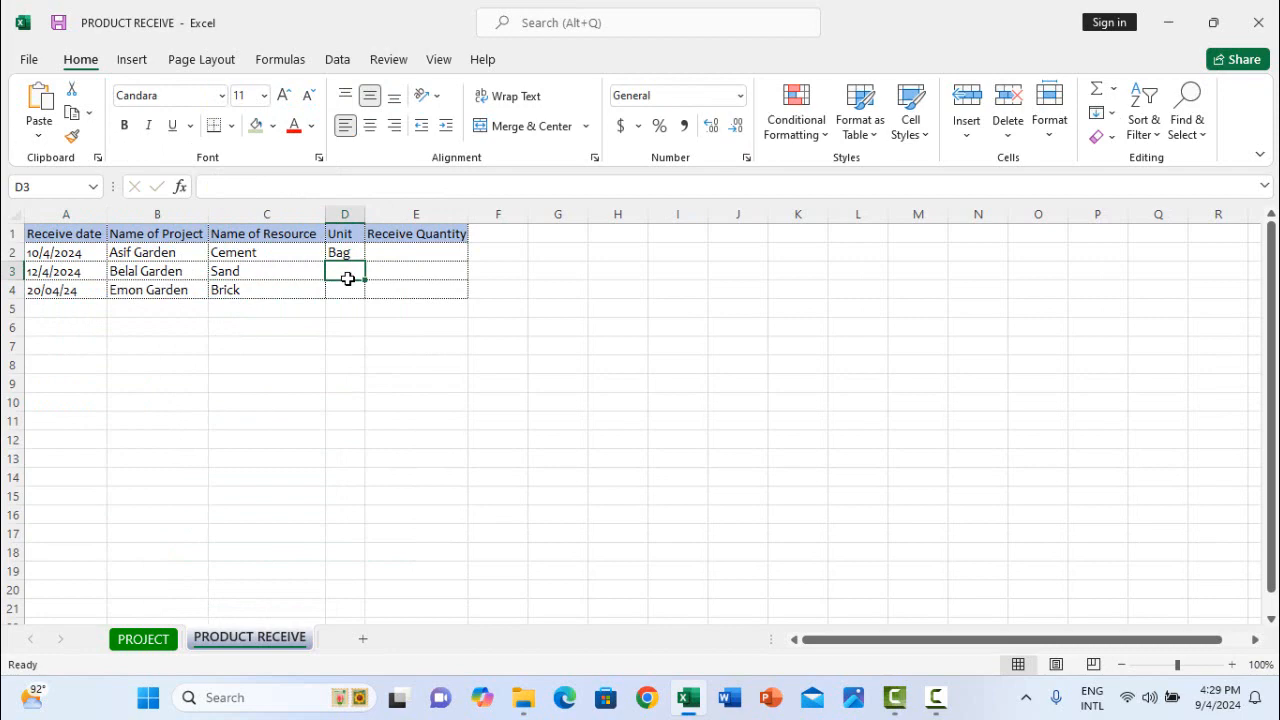
text(CF)
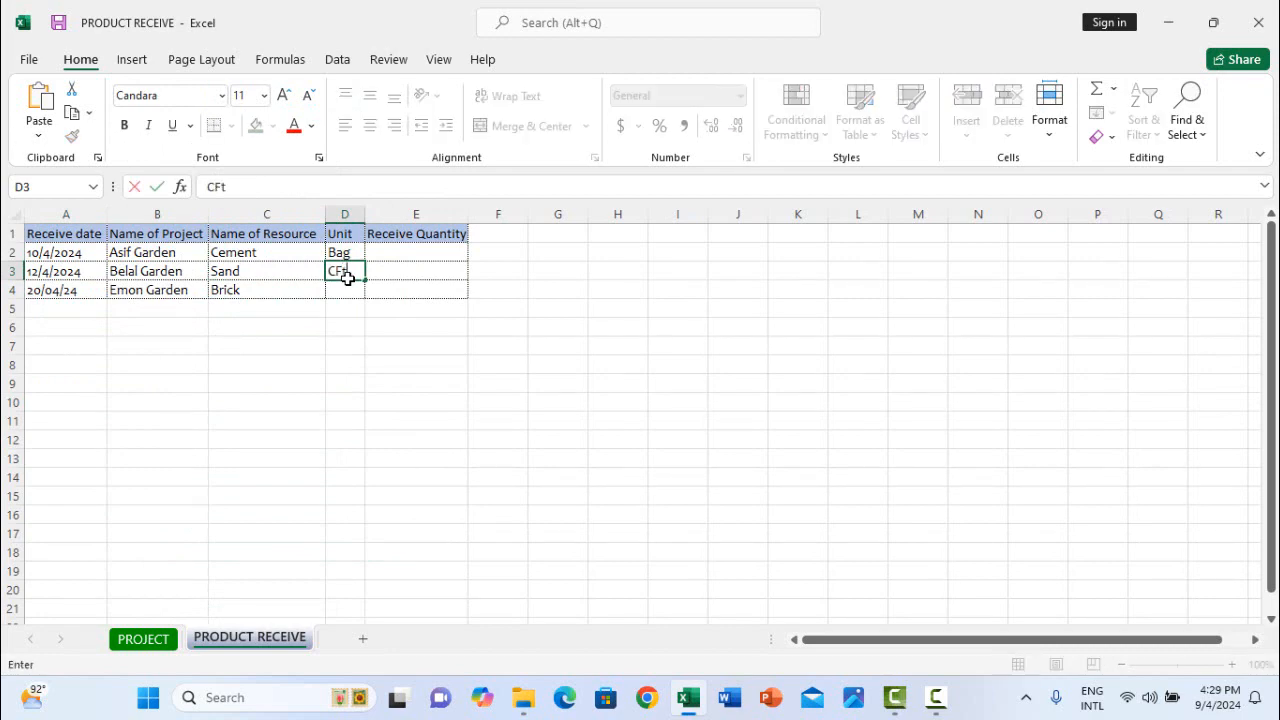
text(t)
key(BackSpace)
key(BackSpace)
text(ft)
key(Return)
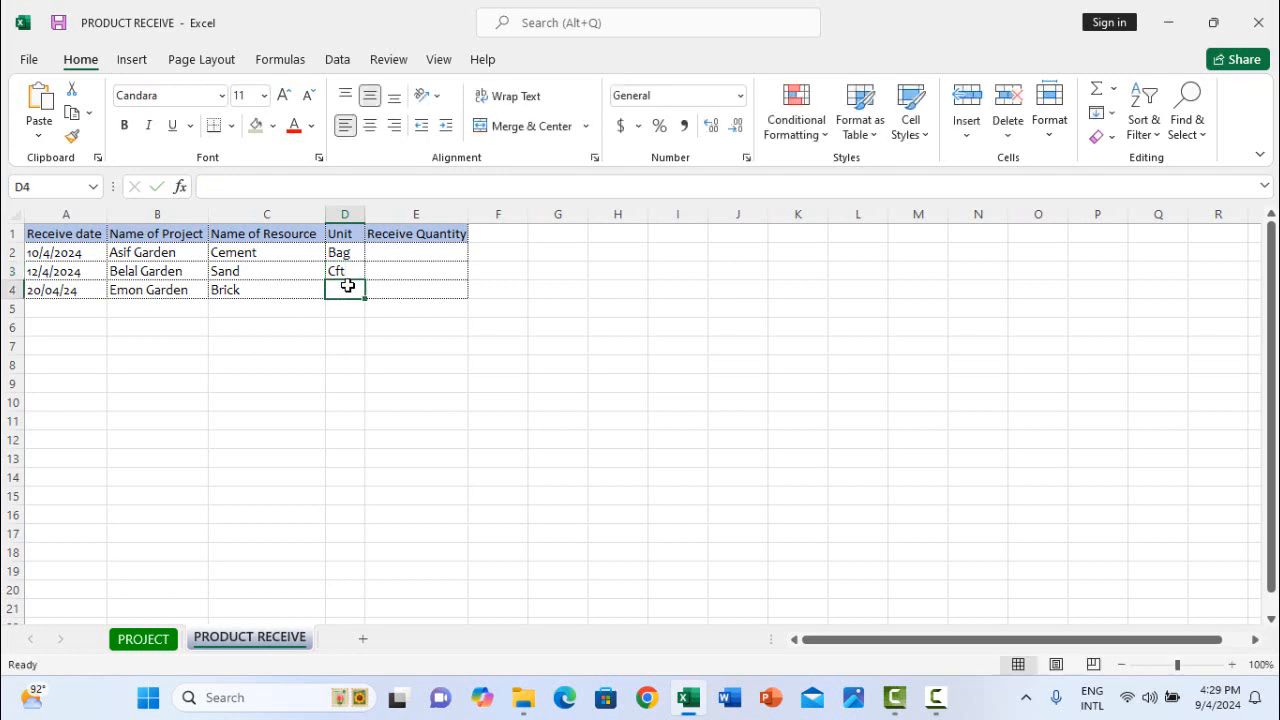
text(No)
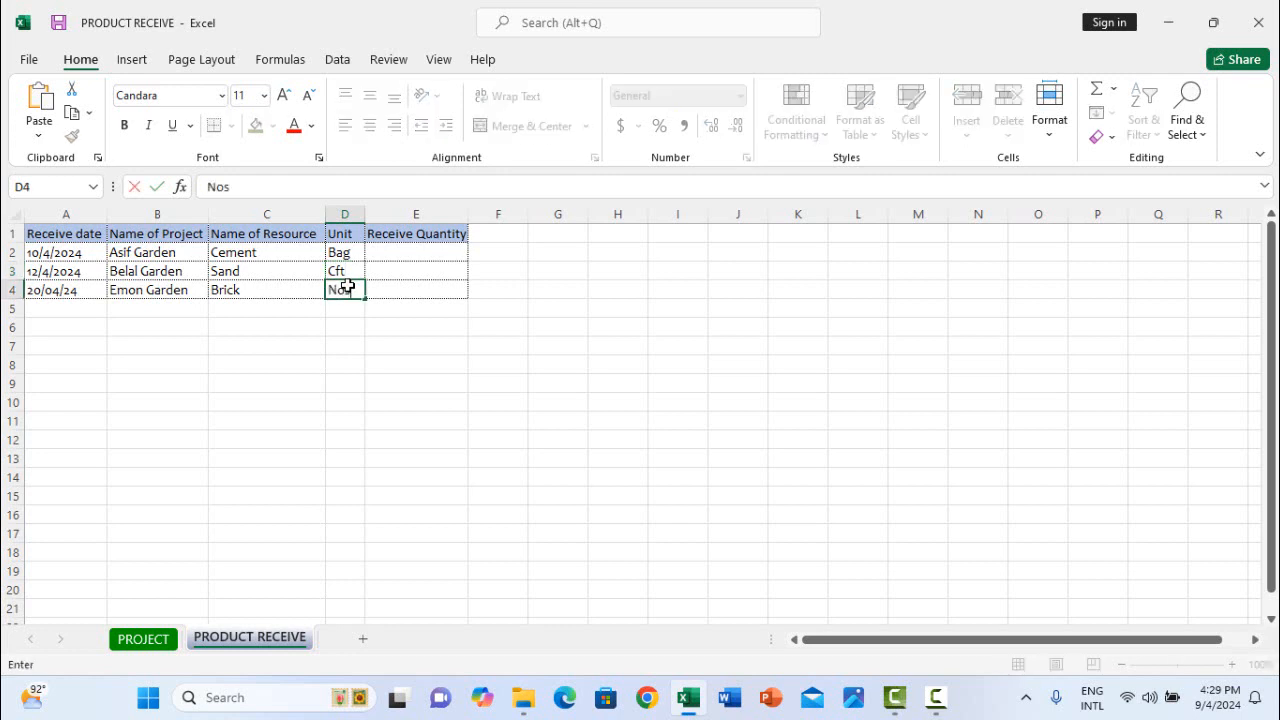
text(s)
Enter the receive quantities 200 in E2, 400 in E3 and 5000 in E4.
click(411, 253)
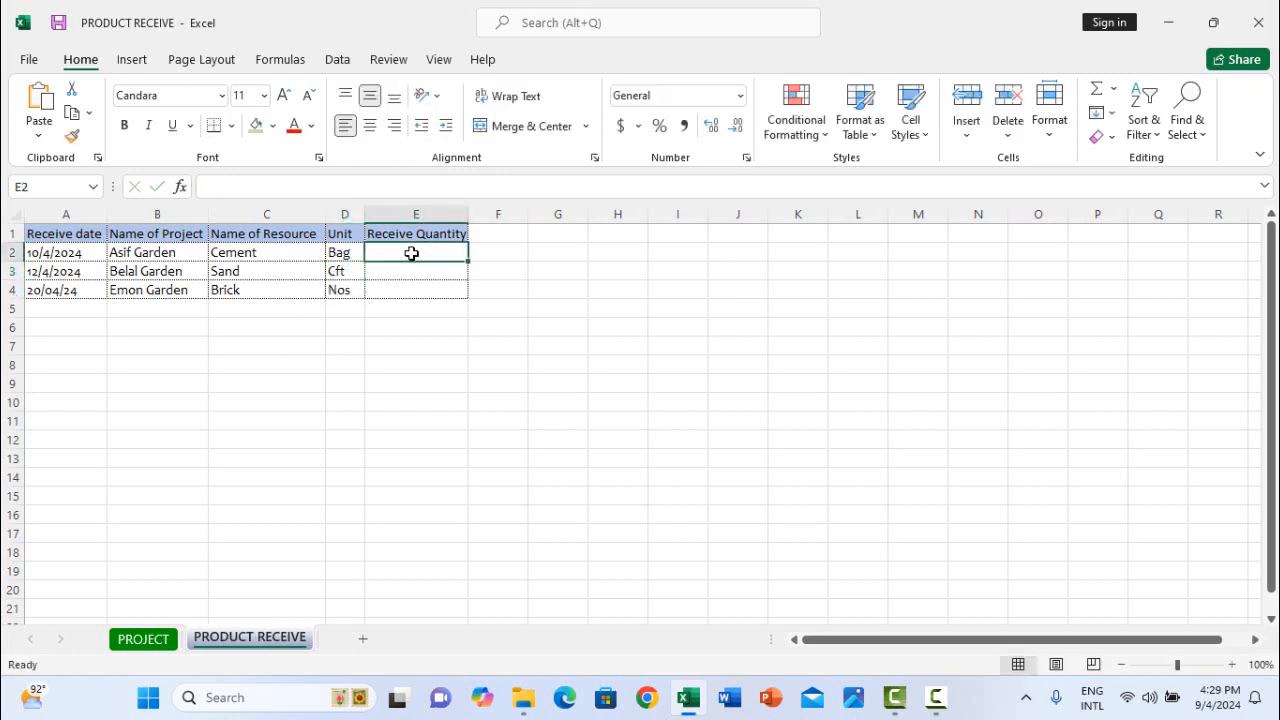
text(200)
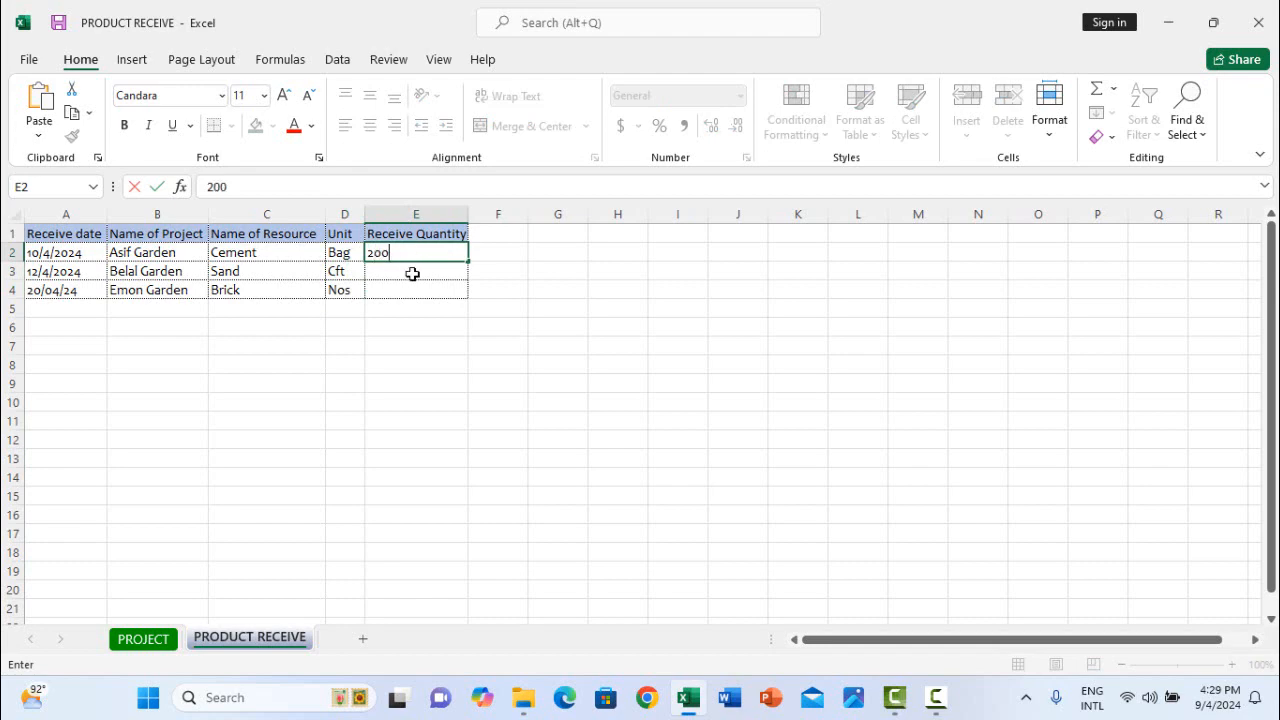
click(412, 273)
text(400)
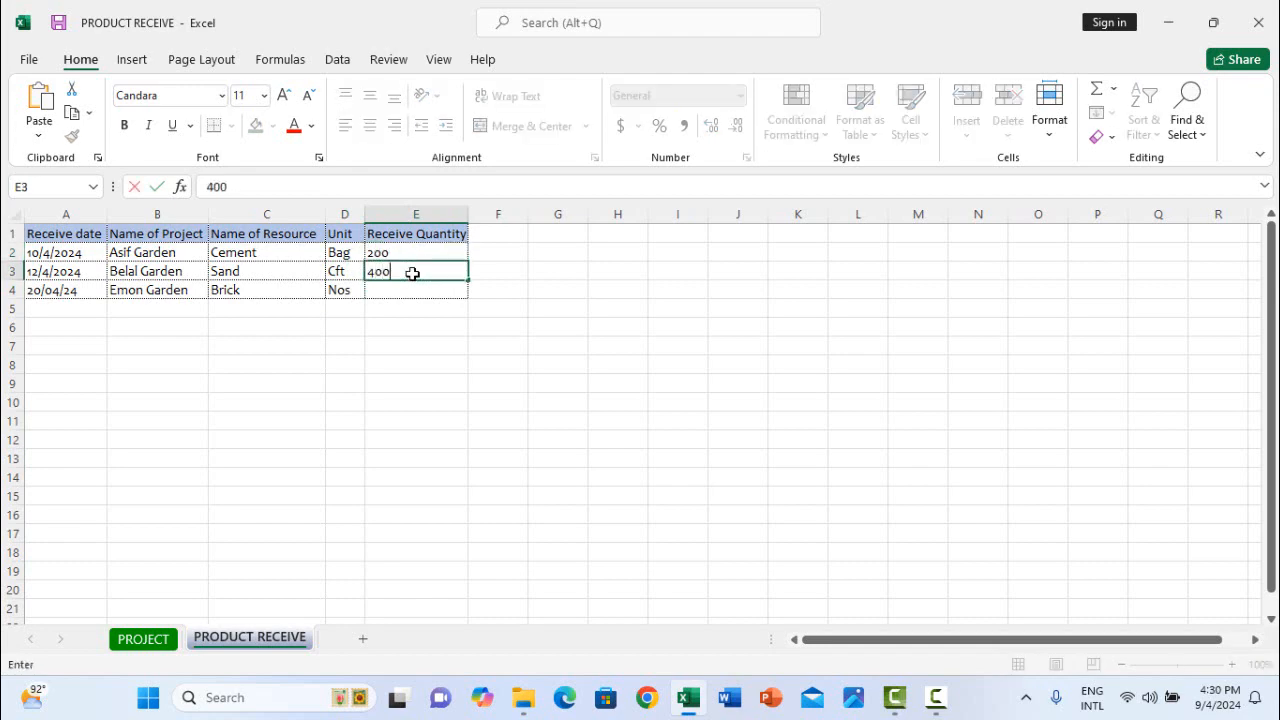
click(412, 295)
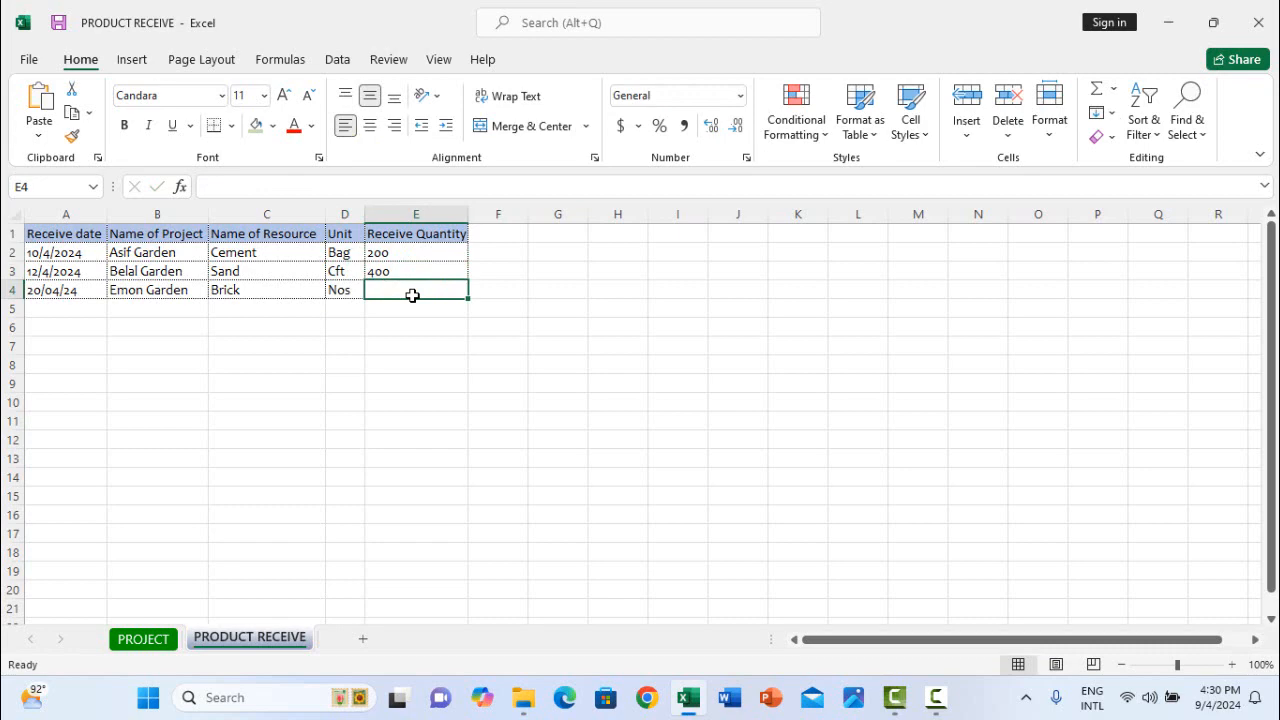
text(5000)
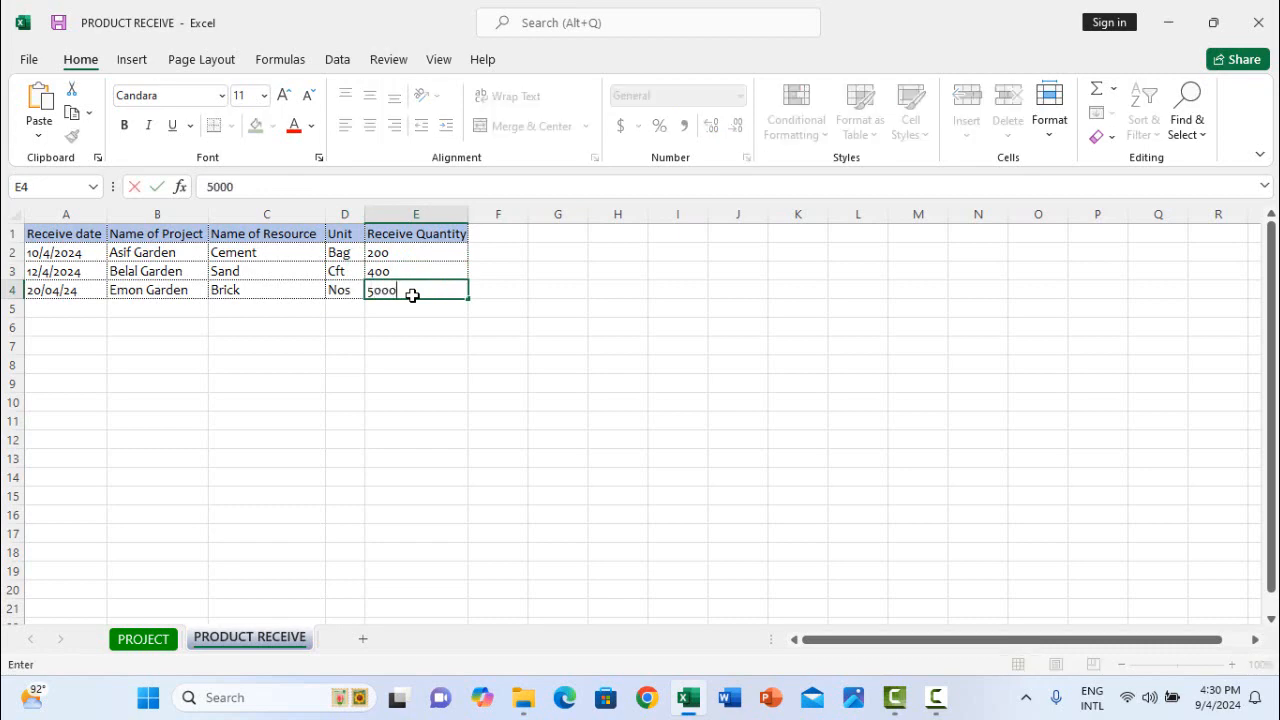
click(414, 377)
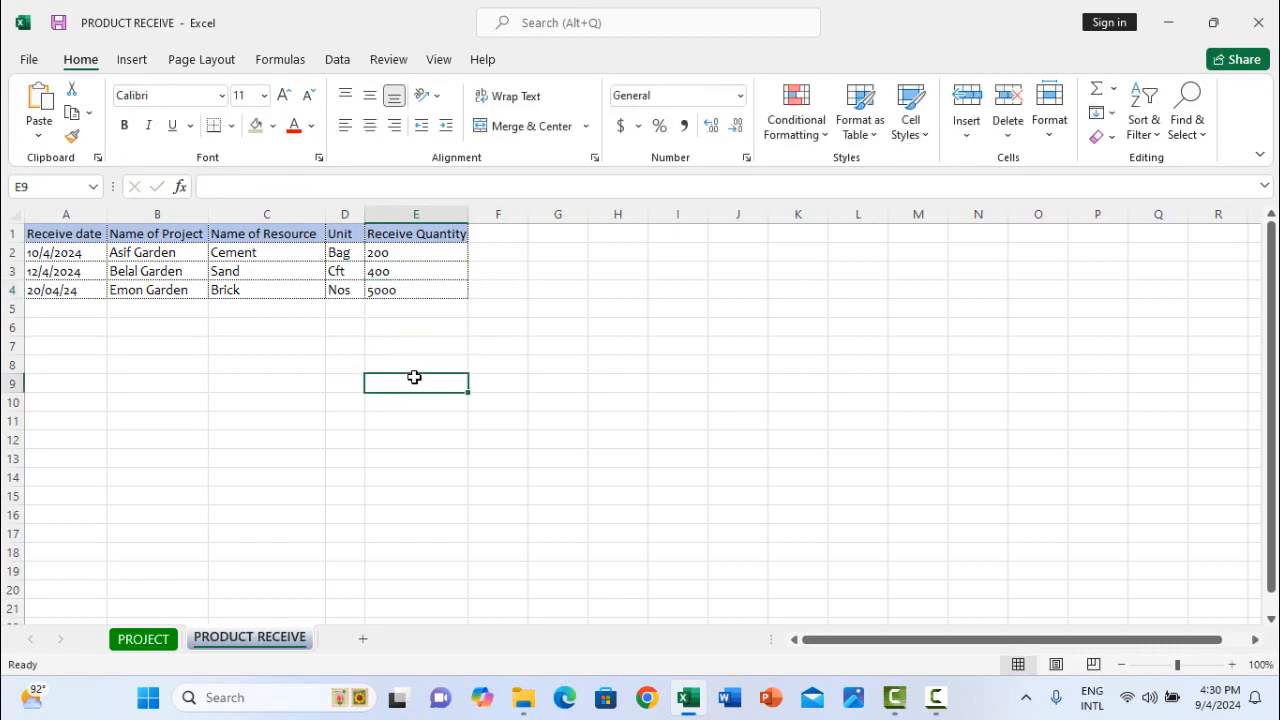